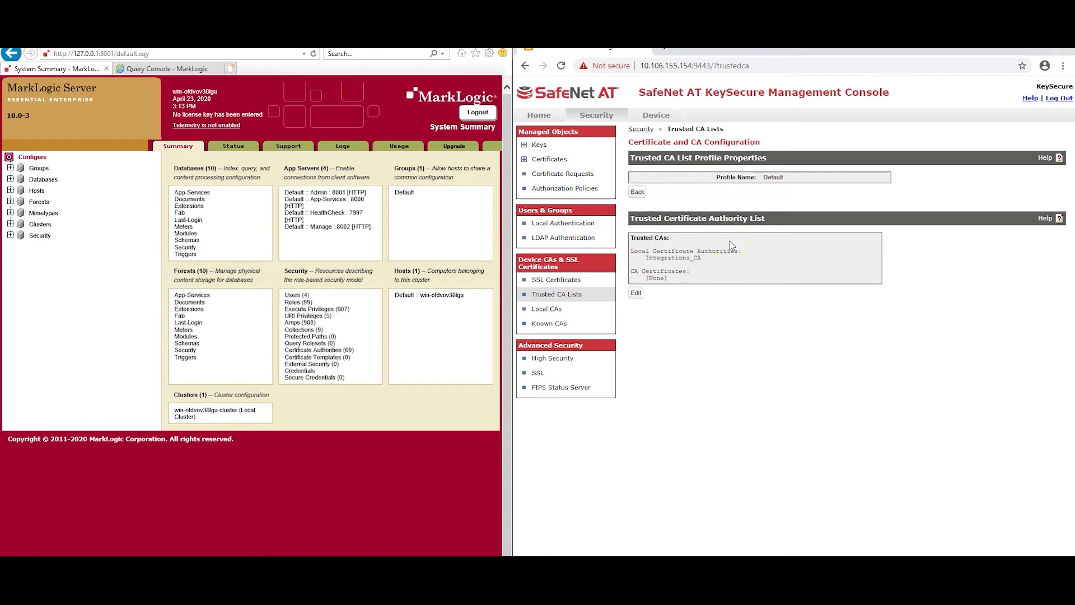
Step: Review the KMIP key server settings and the three MarkLogic keys, then go to Local Authentication
left_click(655, 115)
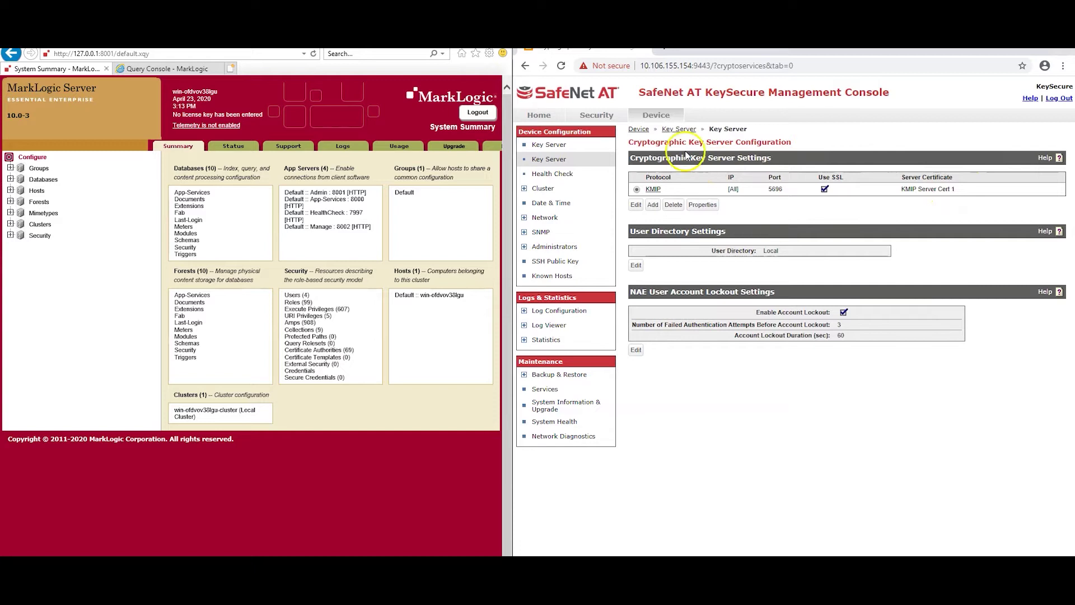
left_click(595, 116)
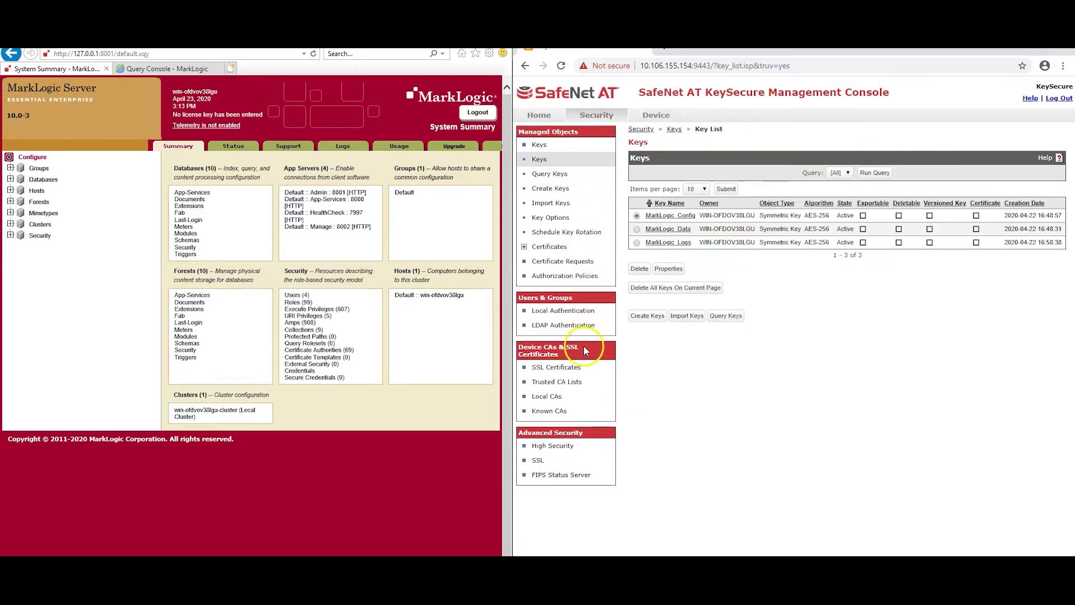
left_click(575, 310)
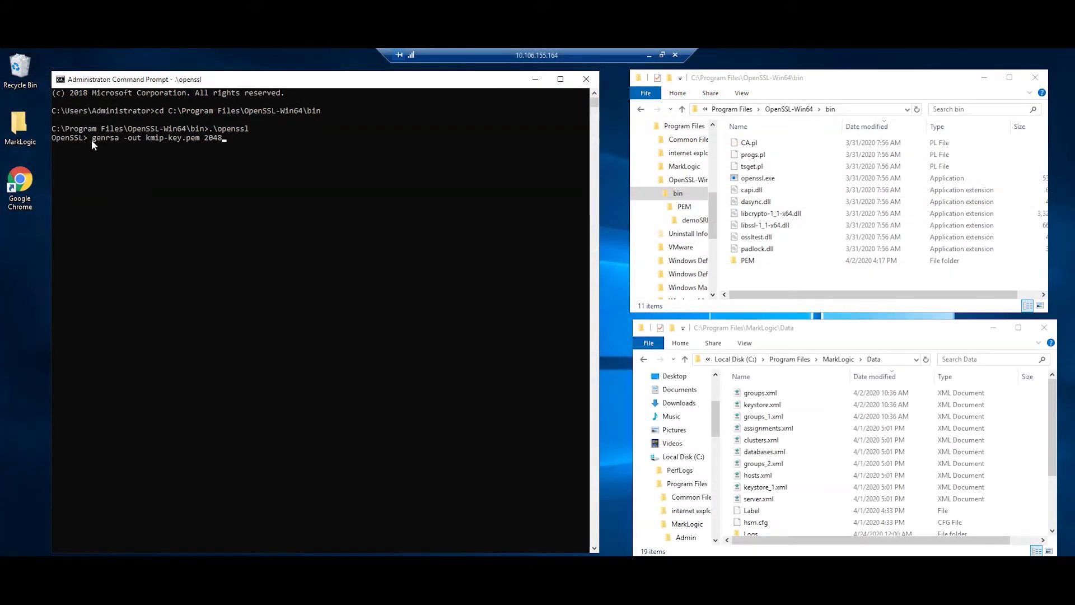
Step: Generate the 2048-bit key kmip-key.pem and start a SHA-256 request for WIN-OFDOV38LGU.csr
key("Return")
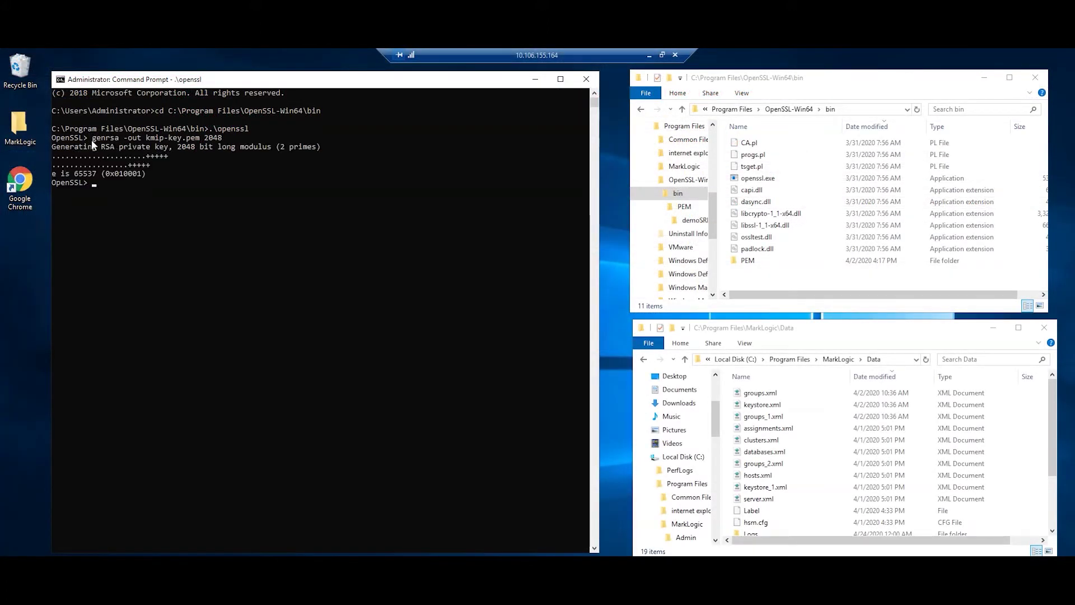
left_click(95, 185)
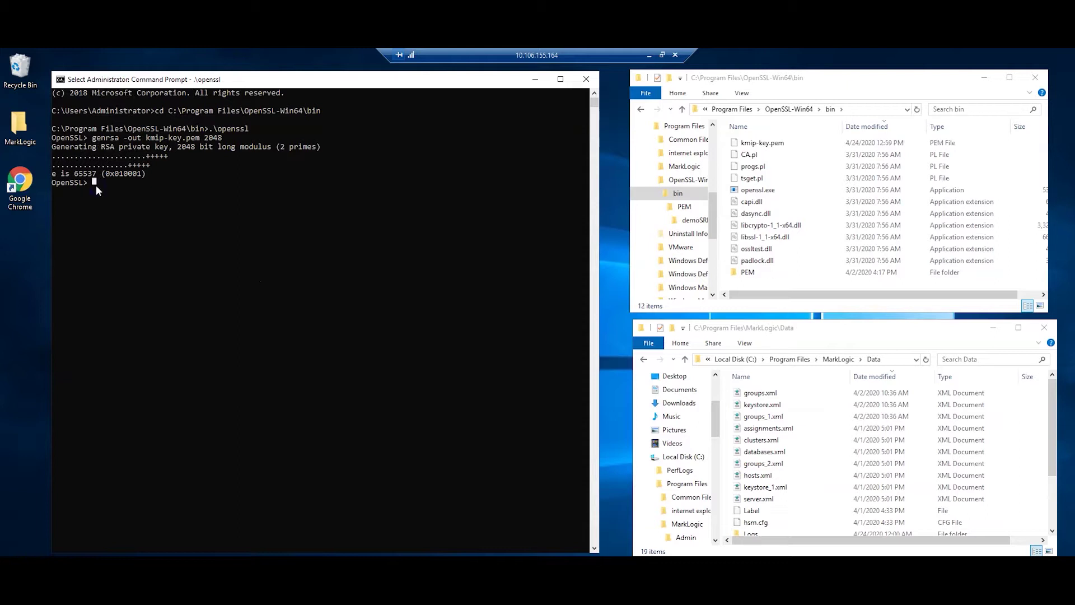
right_click(96, 185)
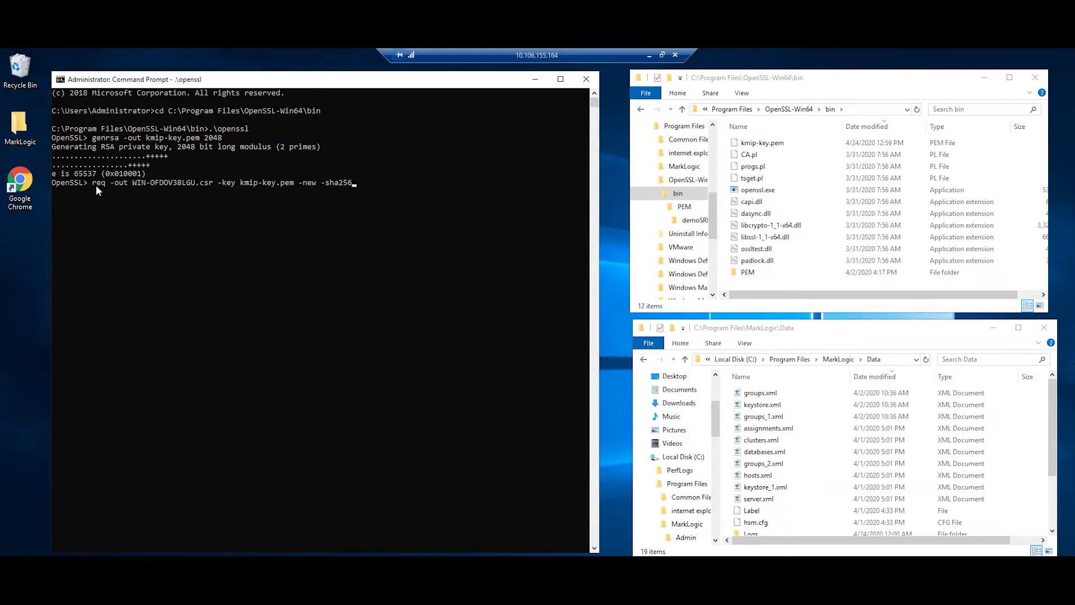
key("Return")
Step: Answer the DN prompts with Common Name WIN-OFDOV38LGU and a blank email address
right_click(95, 185)
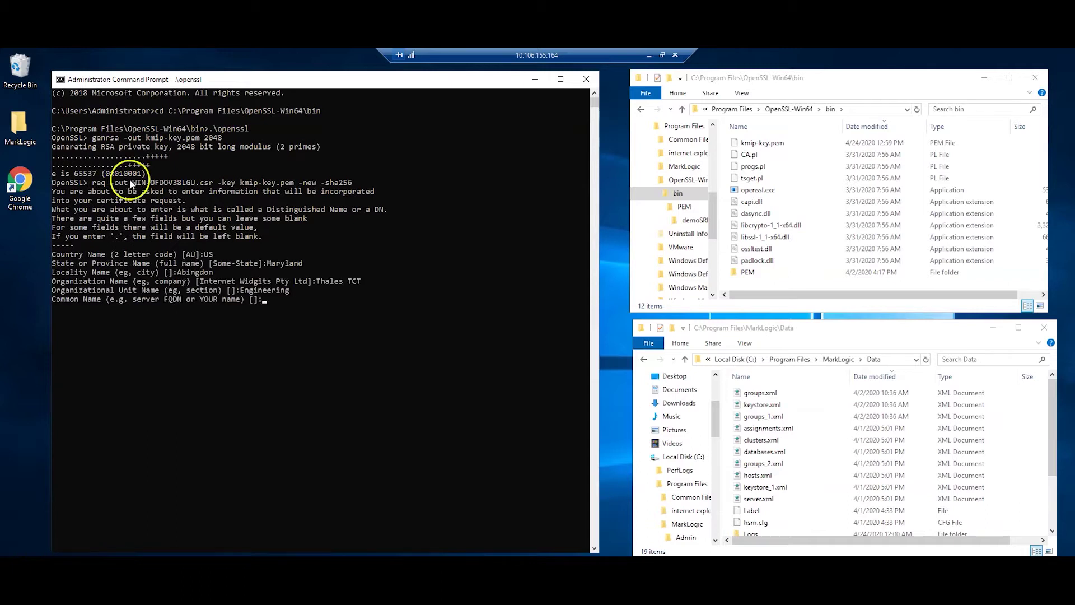
left_click_drag(133, 188, 192, 189)
right_click(191, 188)
right_click(266, 301)
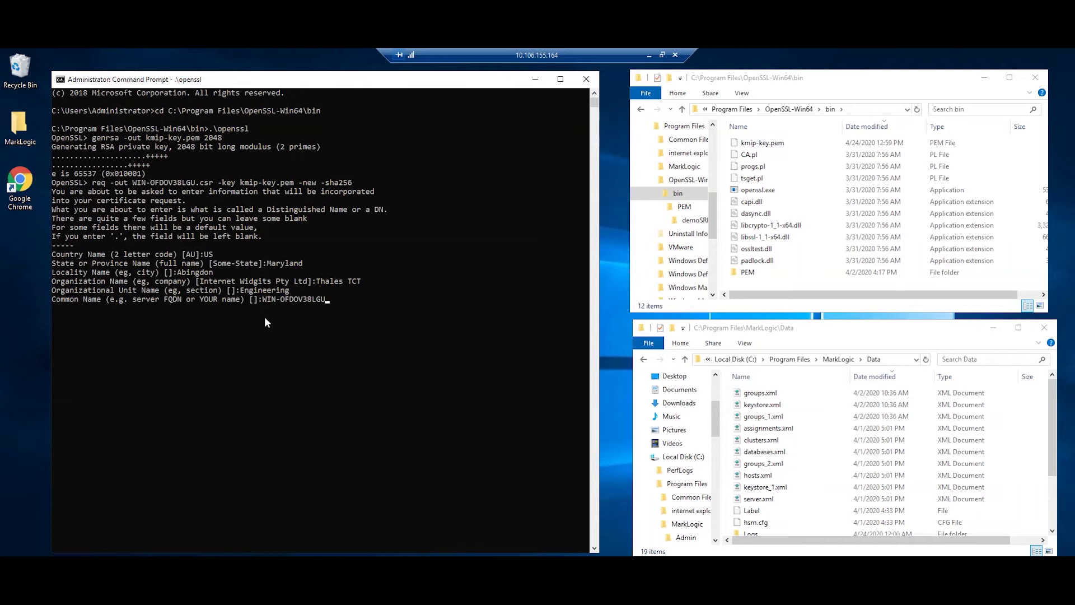
key("Return")
key("Return")
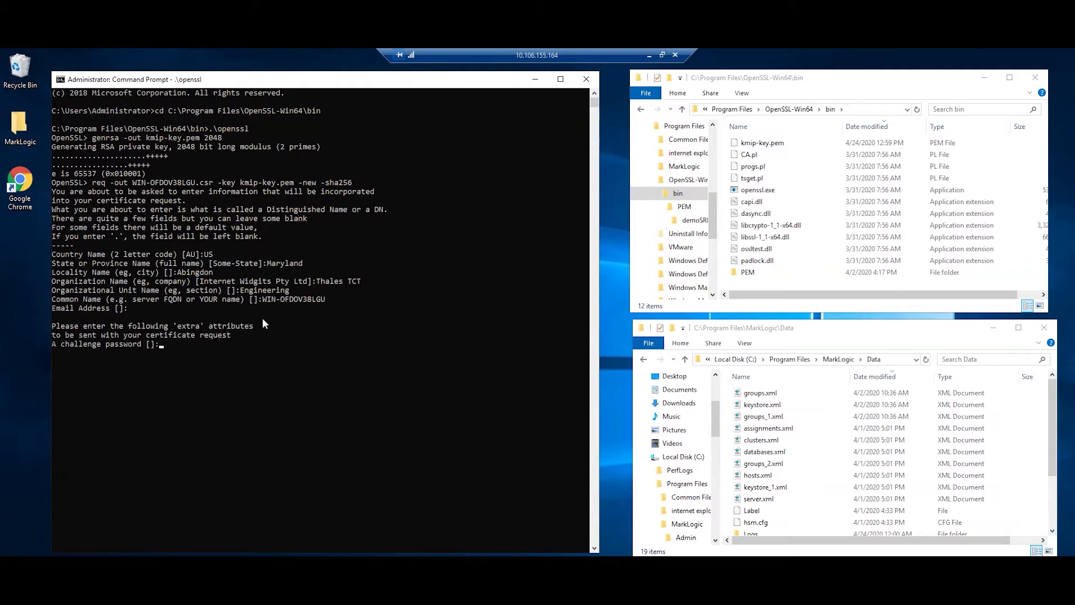
key("Return")
key("Return")
left_click(266, 326)
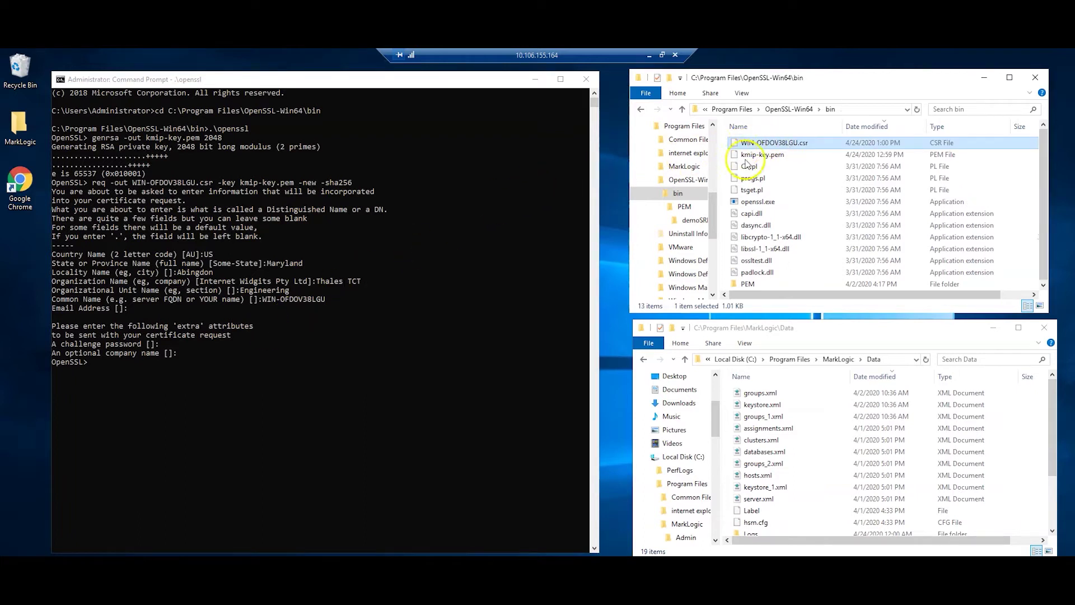
Step: Open WIN-OFDOV38LGU.csr in Notepad++ and copy all of its certificate request text
right_click(785, 144)
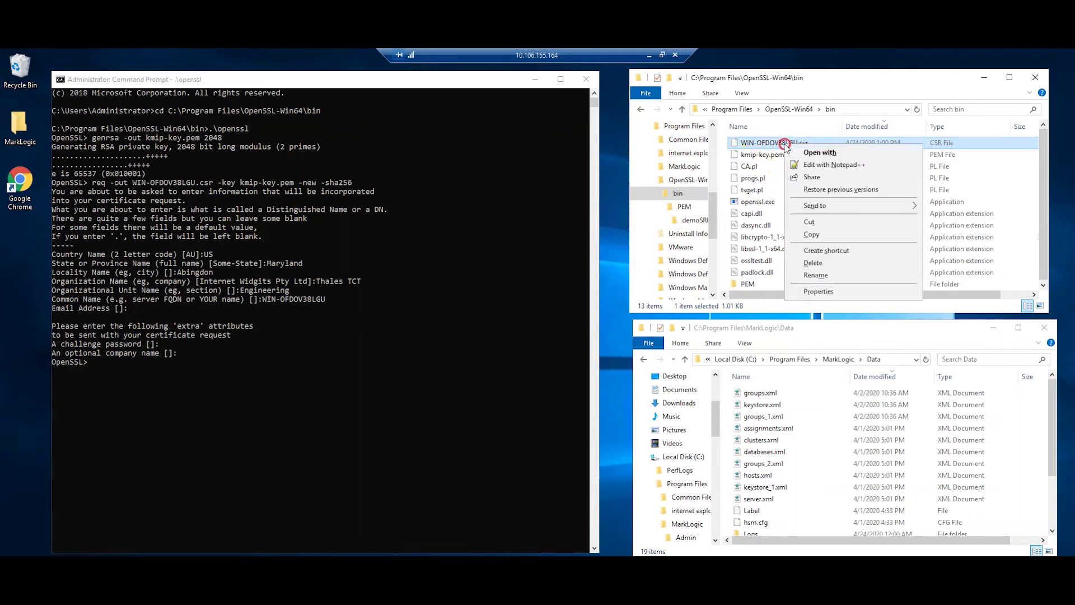
left_click(805, 166)
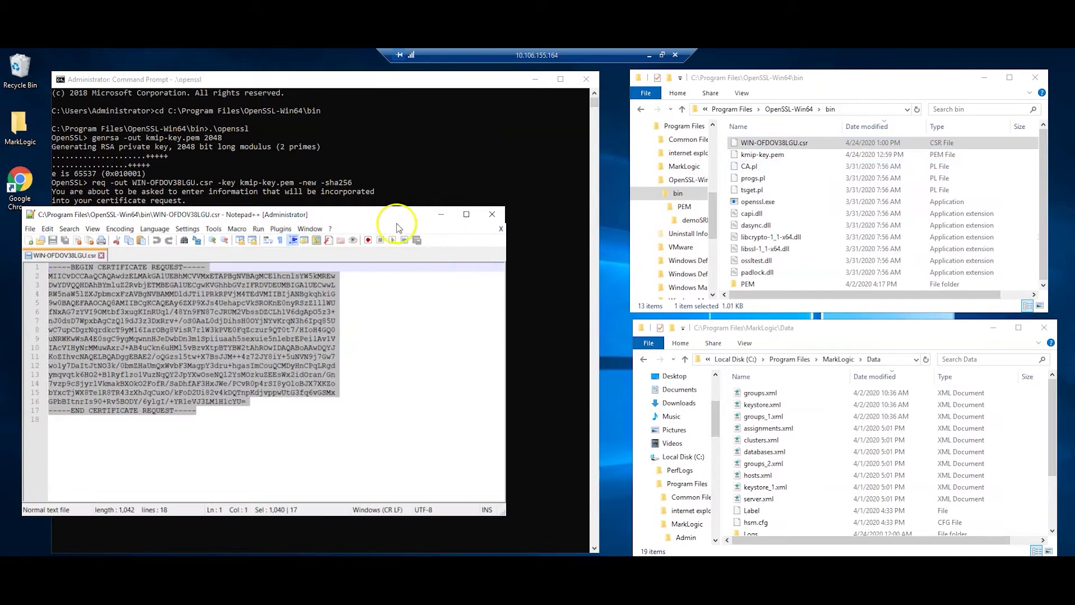
left_click_drag(384, 219, 523, 206)
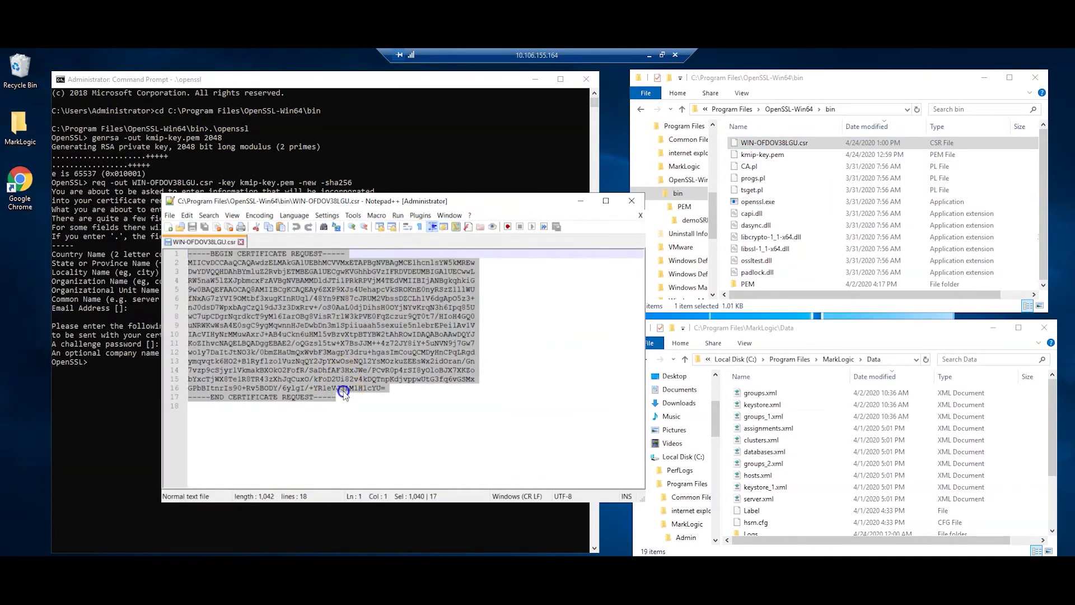
left_click_drag(337, 398, 189, 255)
right_click(218, 270)
left_click(242, 288)
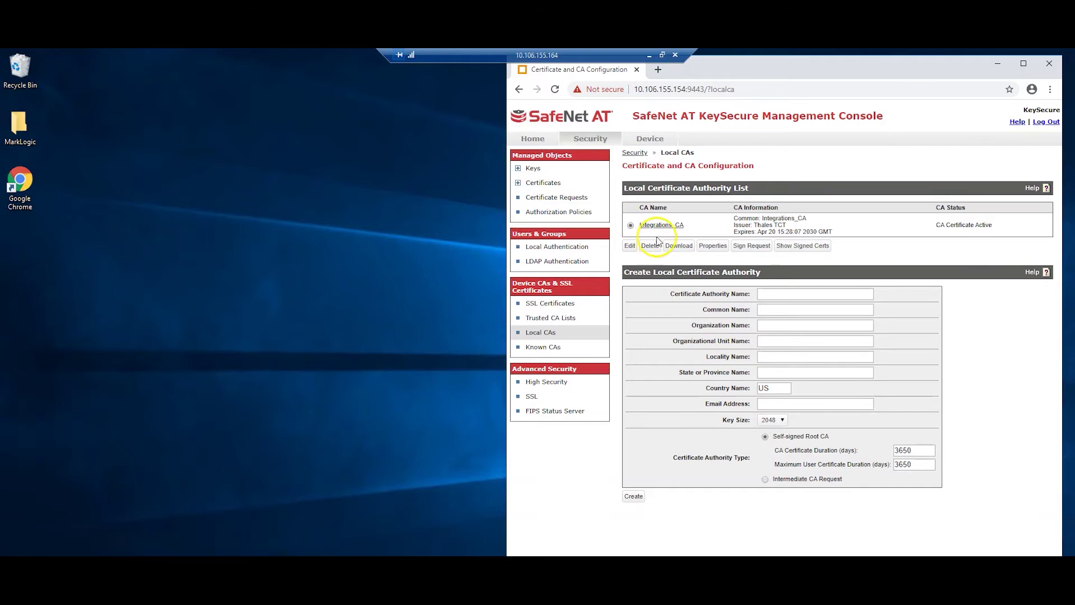
Step: Set up an Integrations_CA signing as a Client certificate, 365 days, with the pasted CSR
left_click(750, 245)
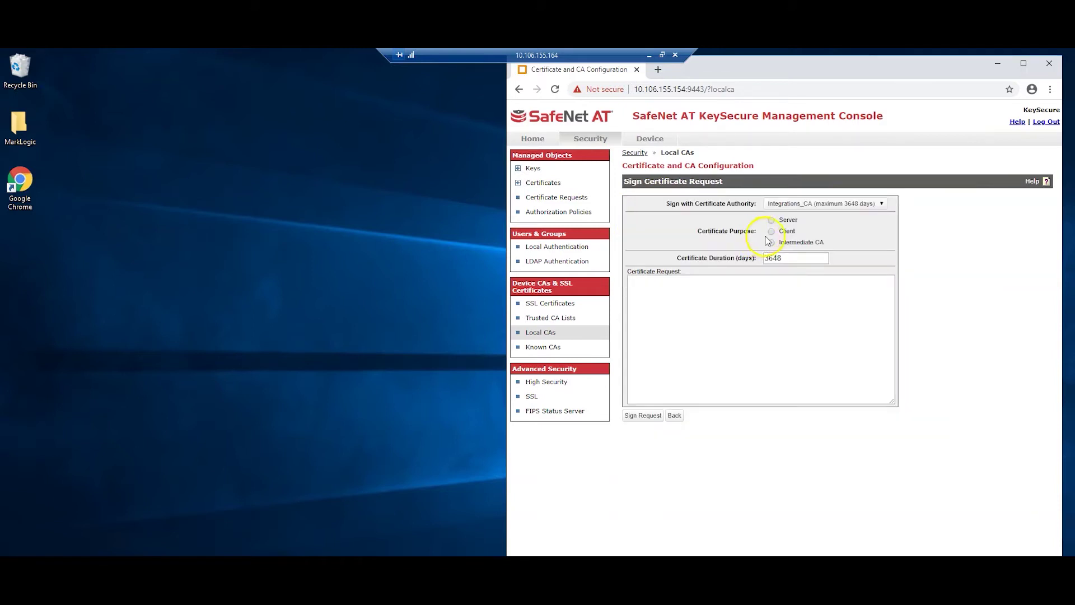
left_click(772, 231)
left_click(782, 257)
key("shift+Left")
key("shift+Left")
type("5")
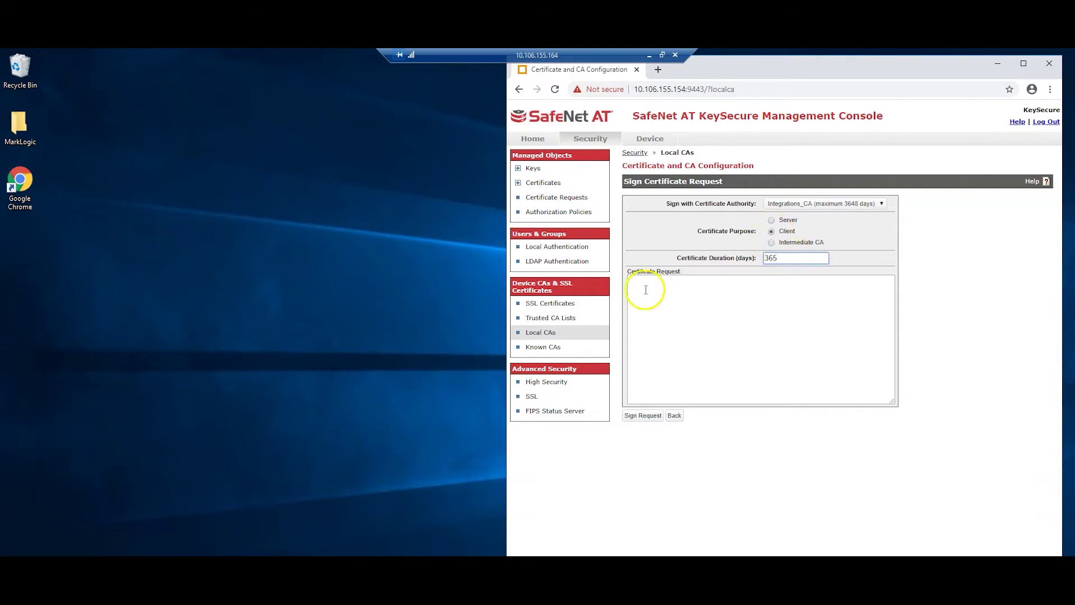
left_click(649, 293)
right_click(650, 295)
left_click(677, 382)
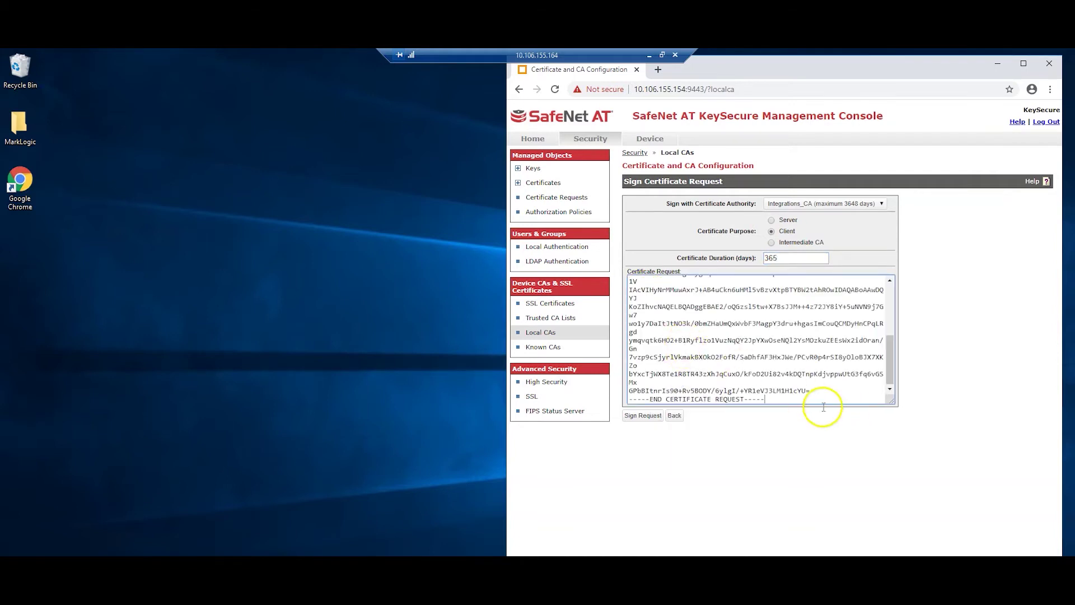
left_click_drag(895, 398, 919, 423)
Step: Sign the request, download and open signed (1).crt, then return to Local CAs
left_click(642, 438)
left_click(637, 527)
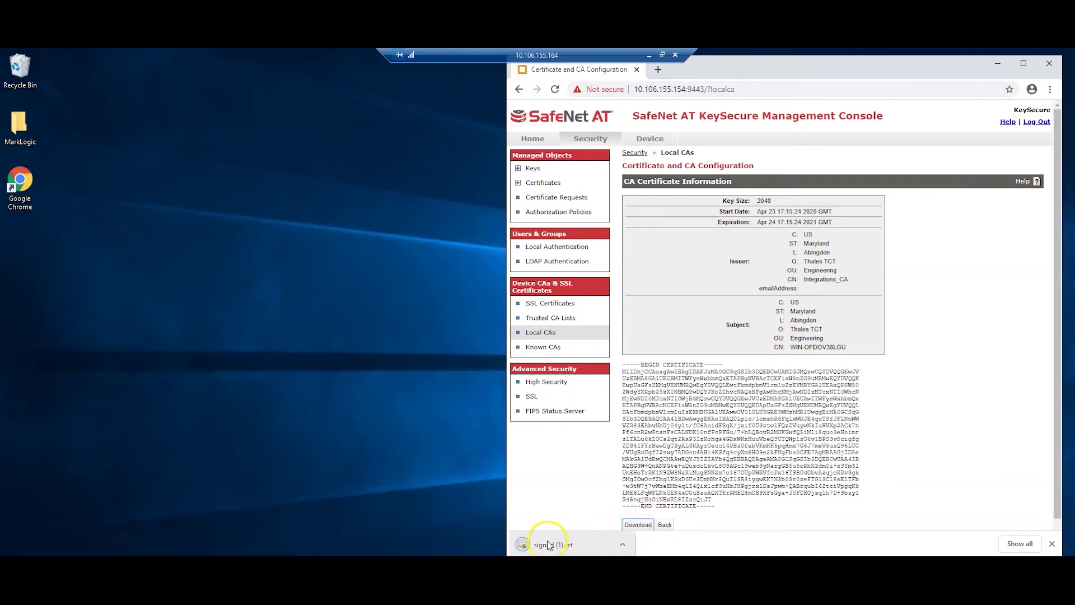
left_click(548, 545)
left_click(547, 333)
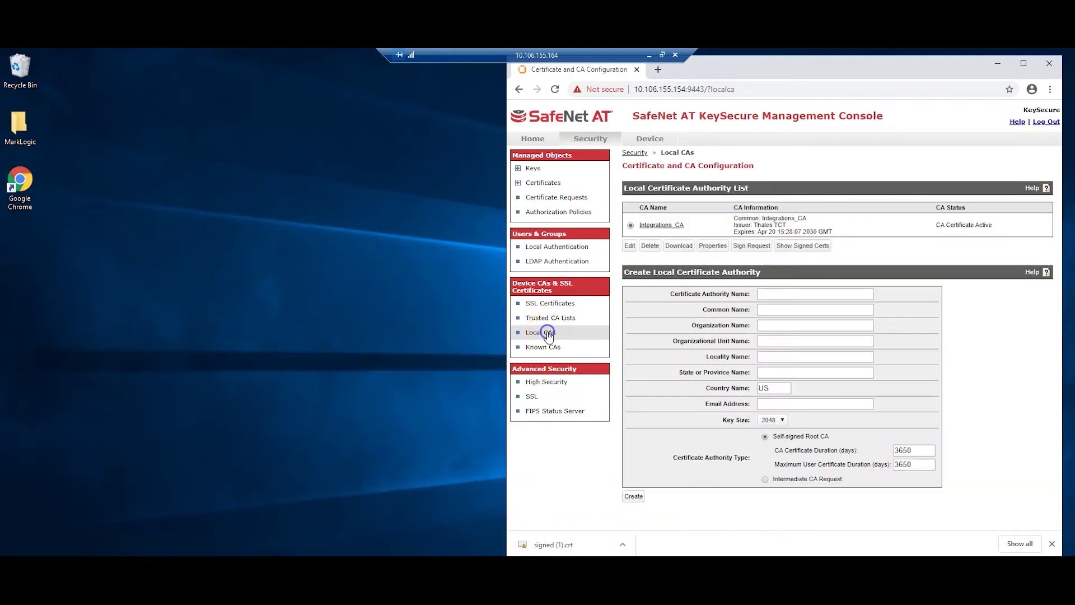
Step: Download the Integrations_CA certificate as Integrations_CA.crt
left_click(686, 249)
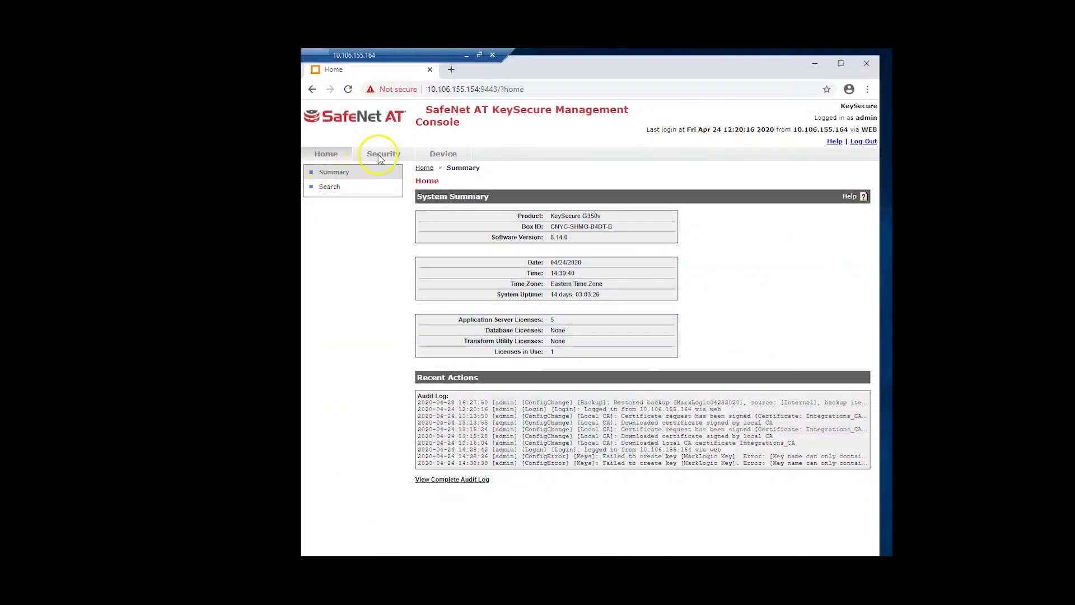
Step: Start creating a new key named MarkLogicKey with the suggested Windows owner username
left_click(377, 154)
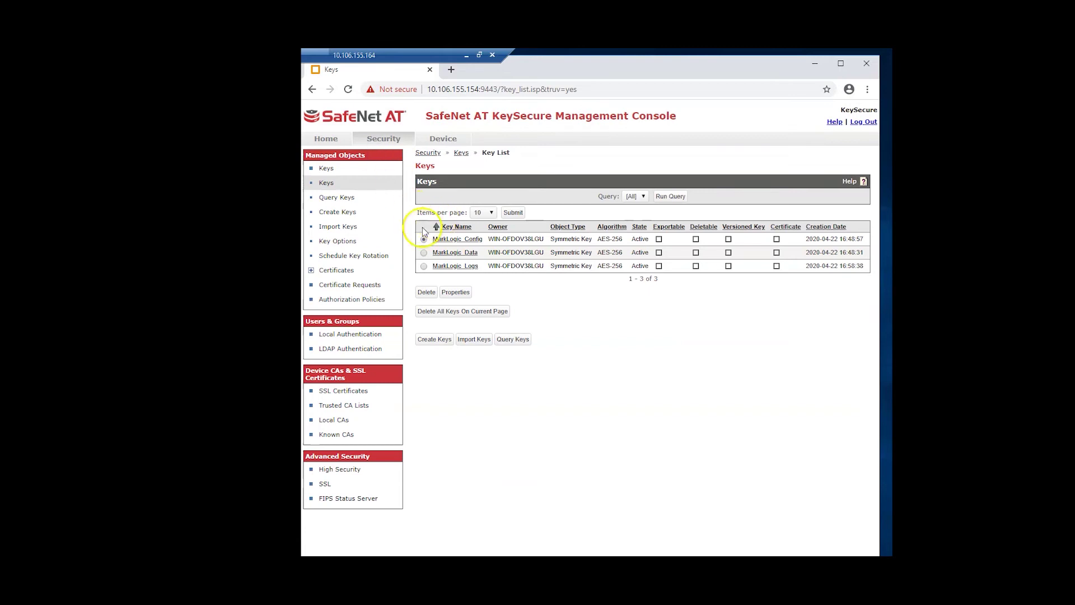
left_click(422, 238)
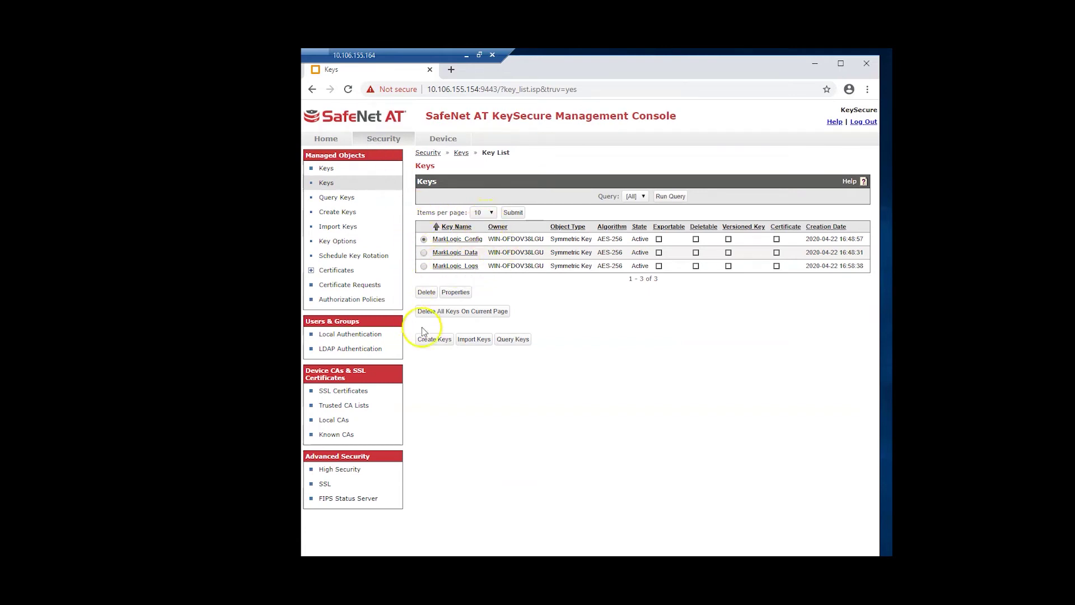
left_click(434, 339)
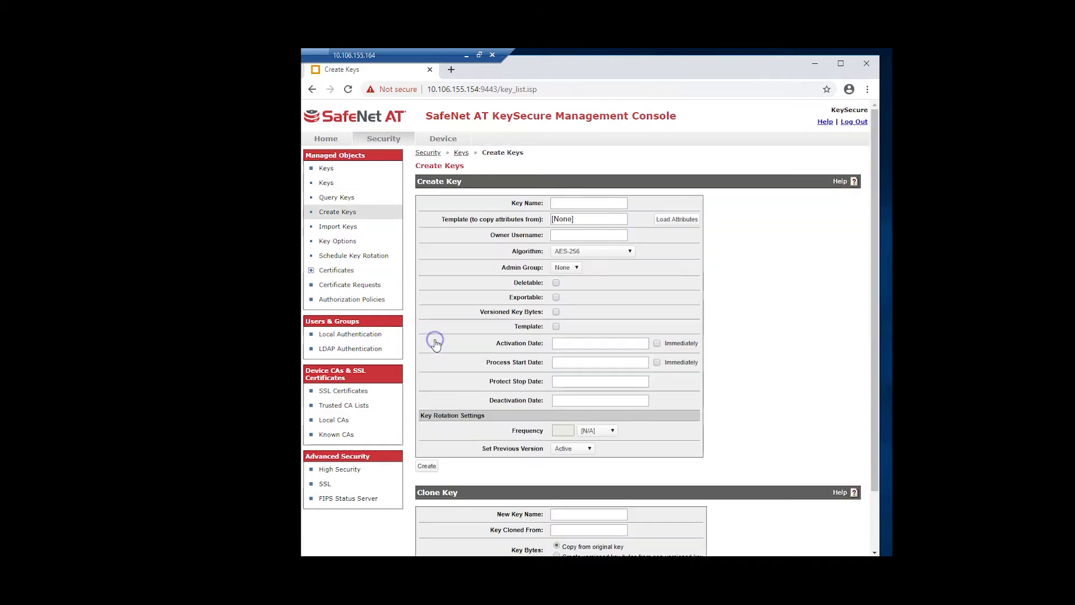
left_click(564, 205)
type("MarkLogicKe")
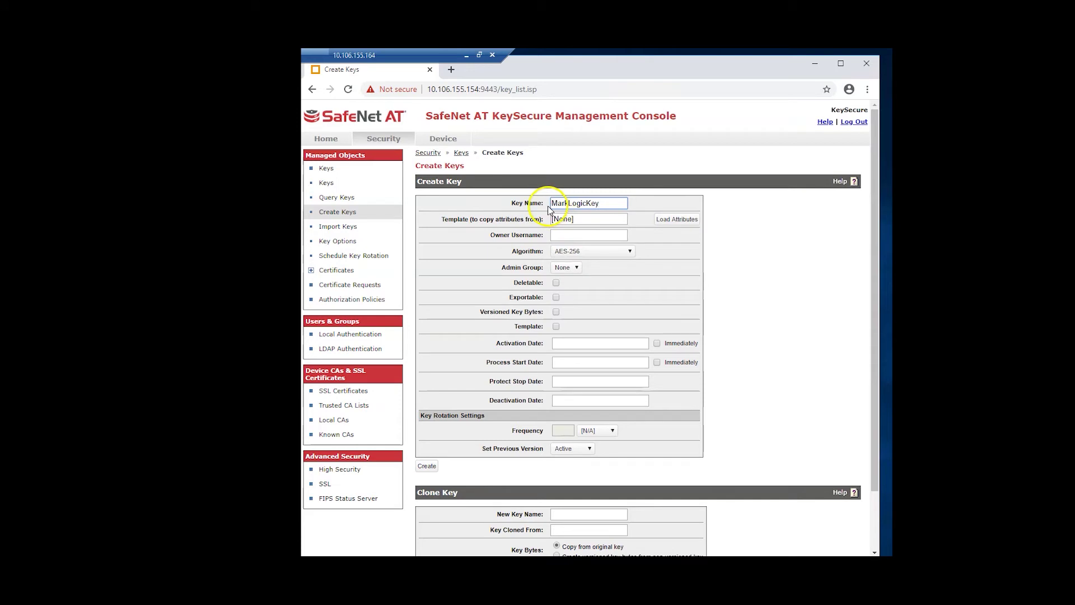
type("y")
left_click(565, 234)
type("Win")
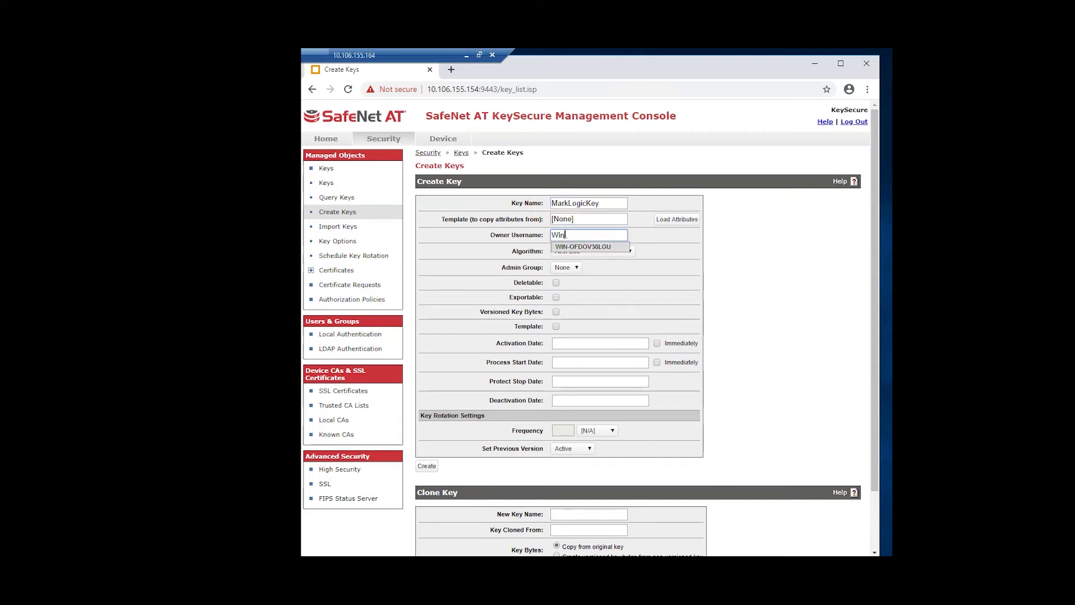
left_click(578, 247)
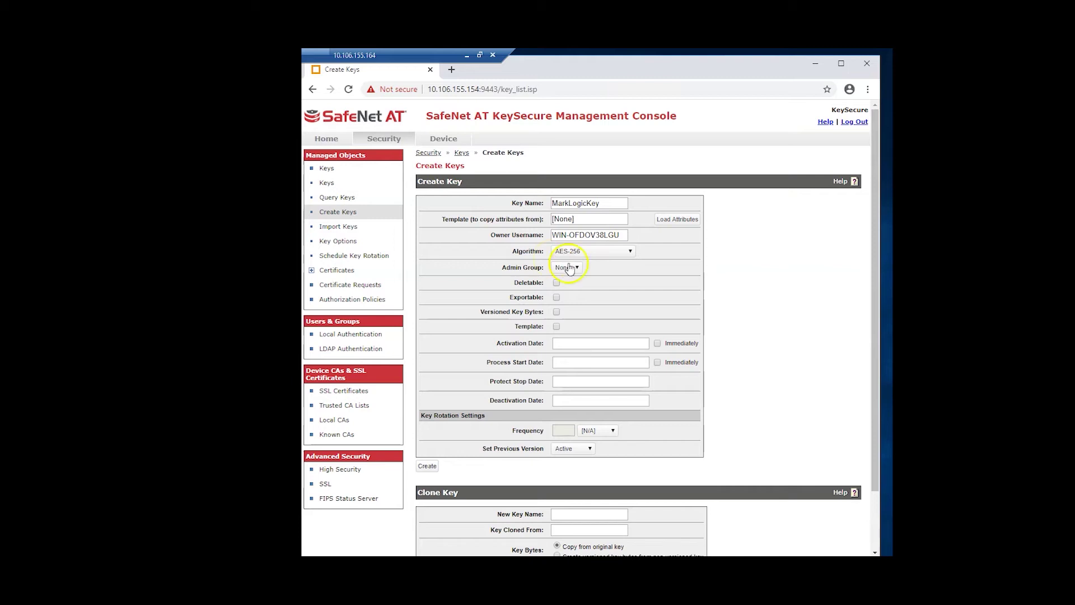
Step: Set the key's activation and process start dates to Immediately, then return to the Key List
left_click(657, 344)
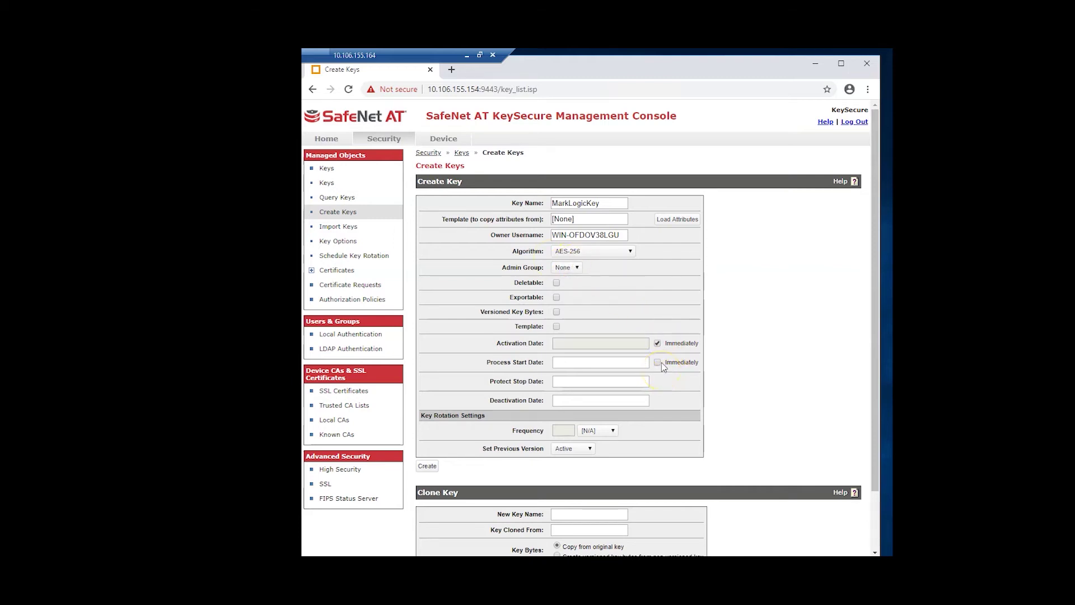
left_click(657, 362)
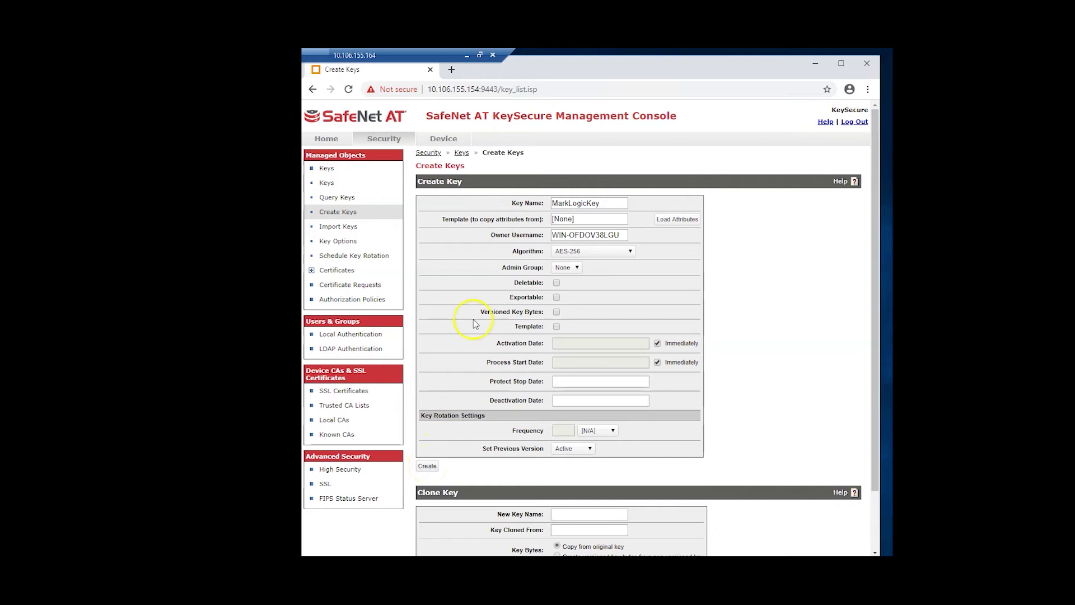
left_click(462, 154)
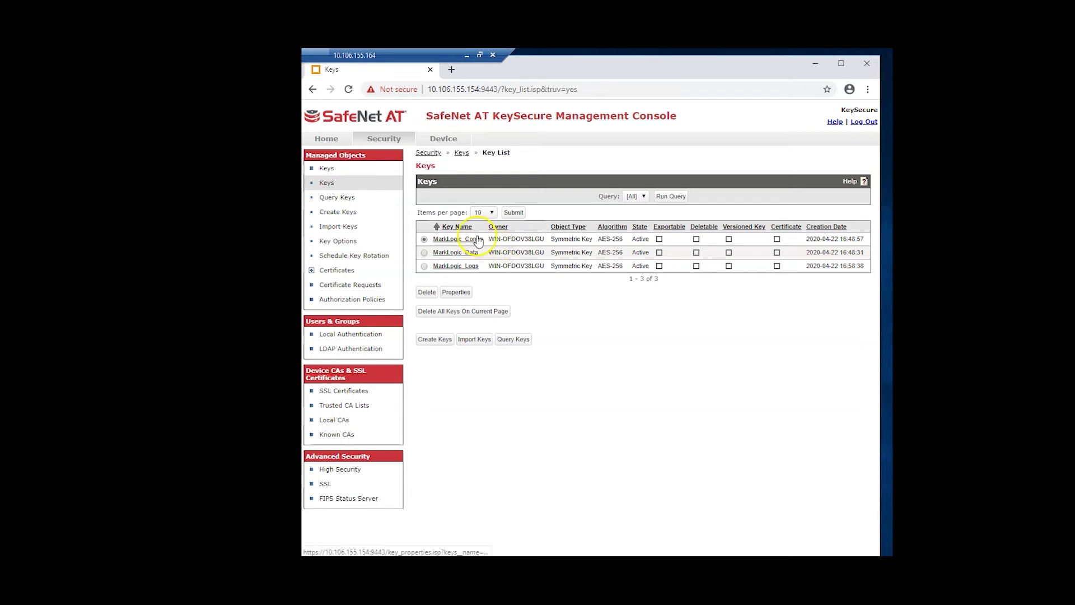
Step: Open MarkLogic_Data's Key Properties and copy its Unique ID to the clipboard
left_click(483, 278)
left_click(473, 279)
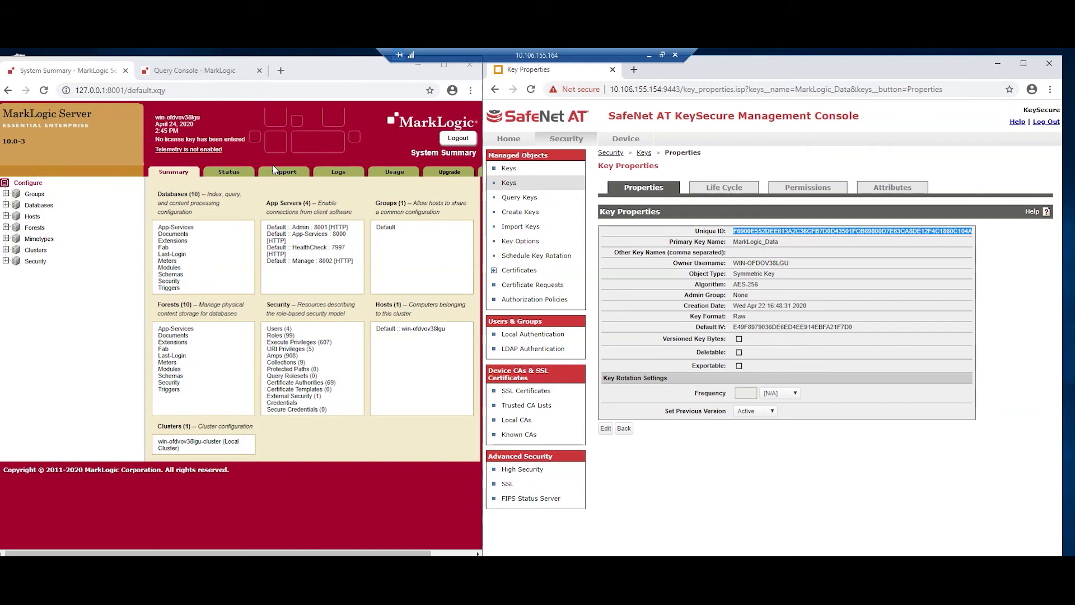
right_click(820, 230)
left_click(828, 237)
Step: Set the local cluster's keystore kms type to external
left_click(37, 250)
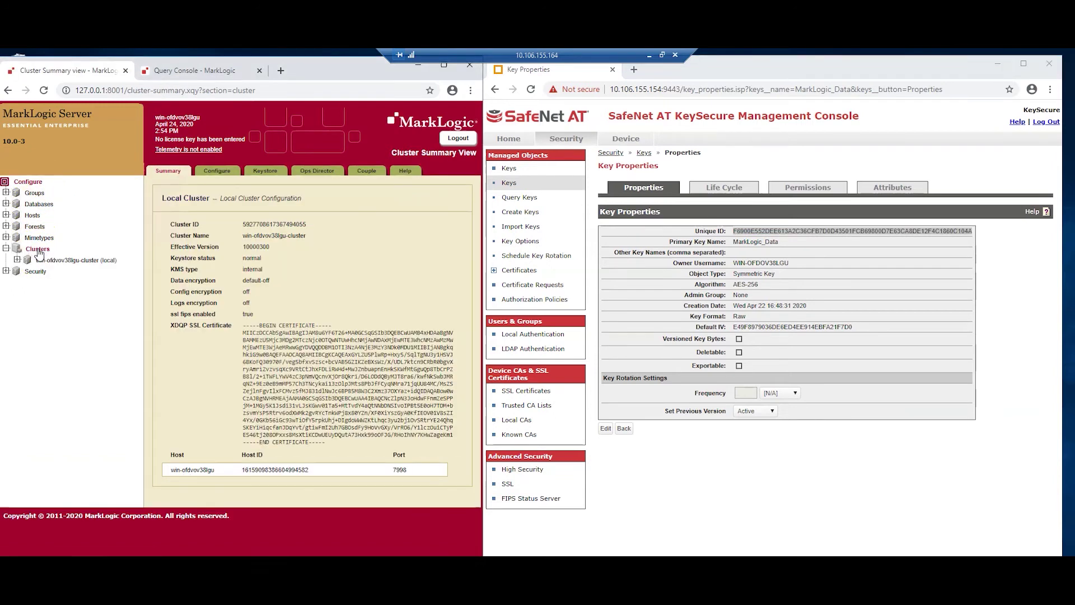
left_click(268, 173)
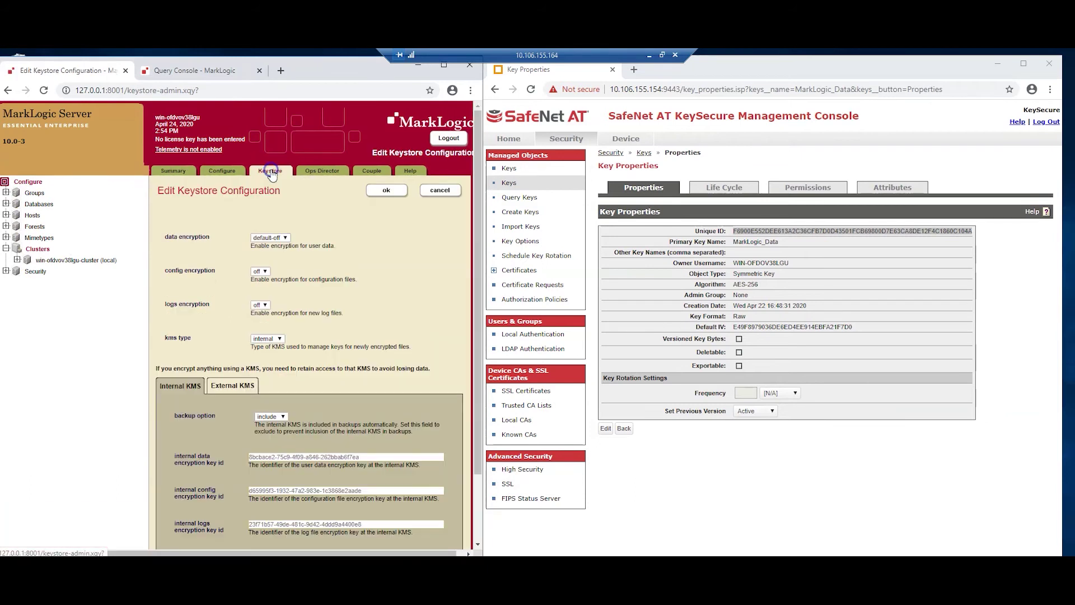
left_click(272, 339)
left_click(266, 355)
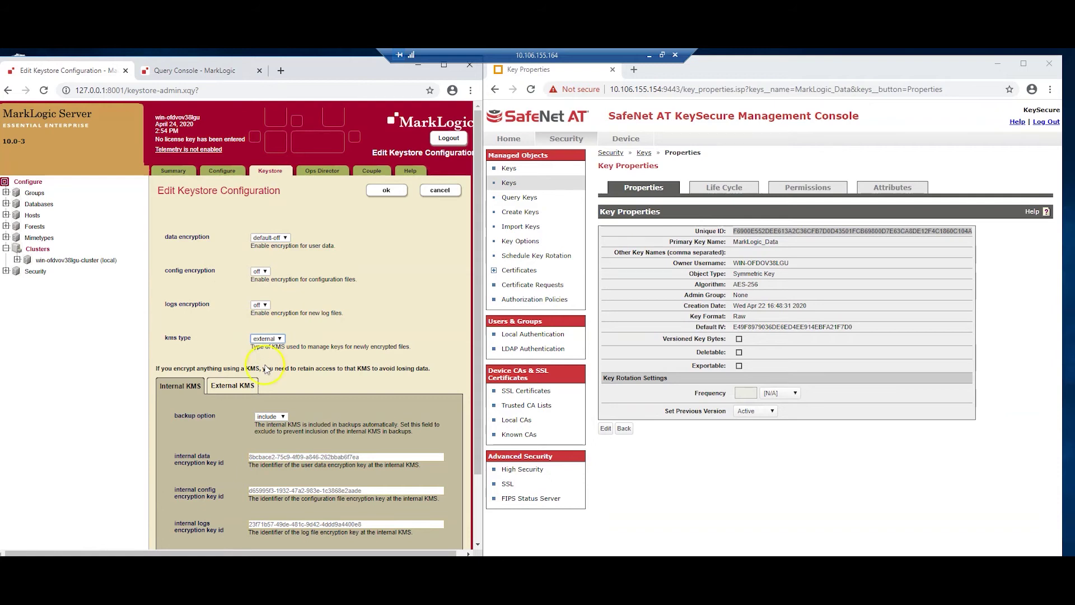
Step: Show the External KMS settings, including port 9056
left_click(239, 388)
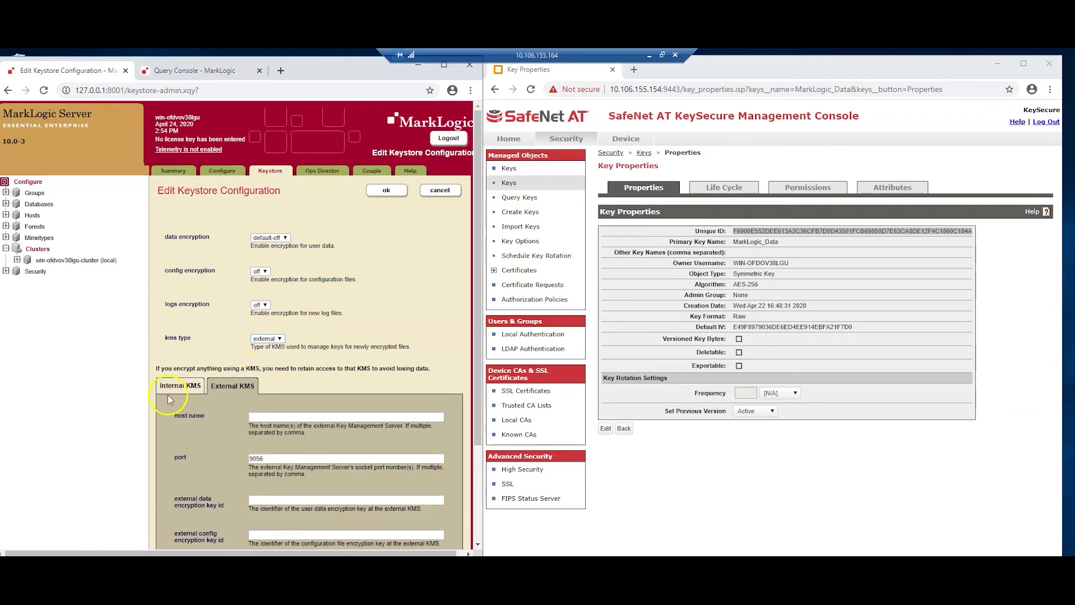
left_click(174, 386)
left_click(229, 387)
left_click(185, 390)
left_click(230, 386)
left_click(180, 386)
left_click(237, 386)
scroll(234, 388, "down", 1)
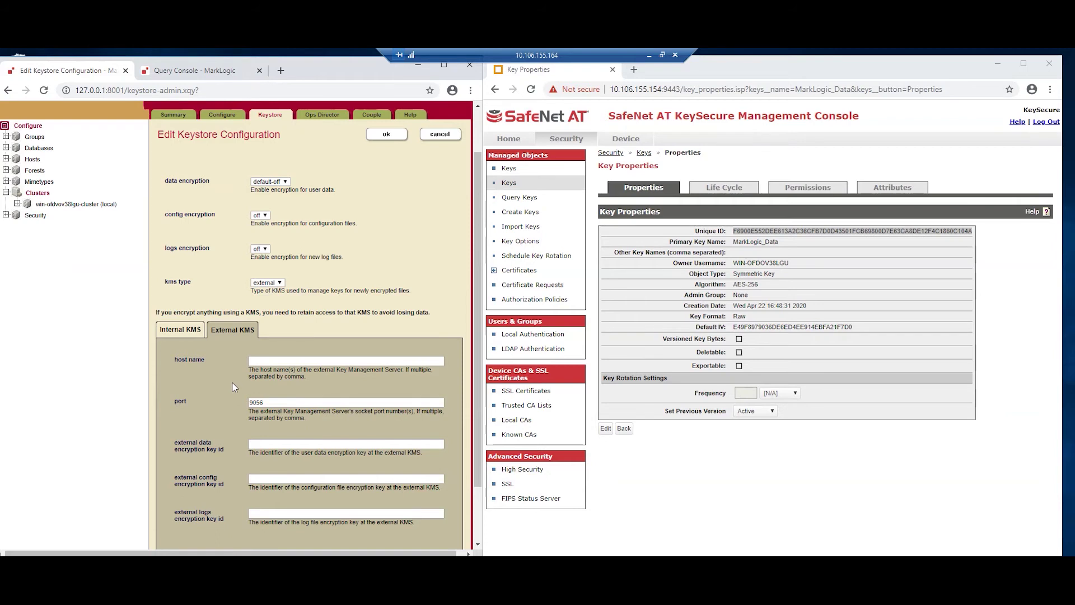
Step: Enter host 10.106.155.154 and port 5696, and paste the MarkLogic_Data key ID
scroll(219, 358, "down", 1)
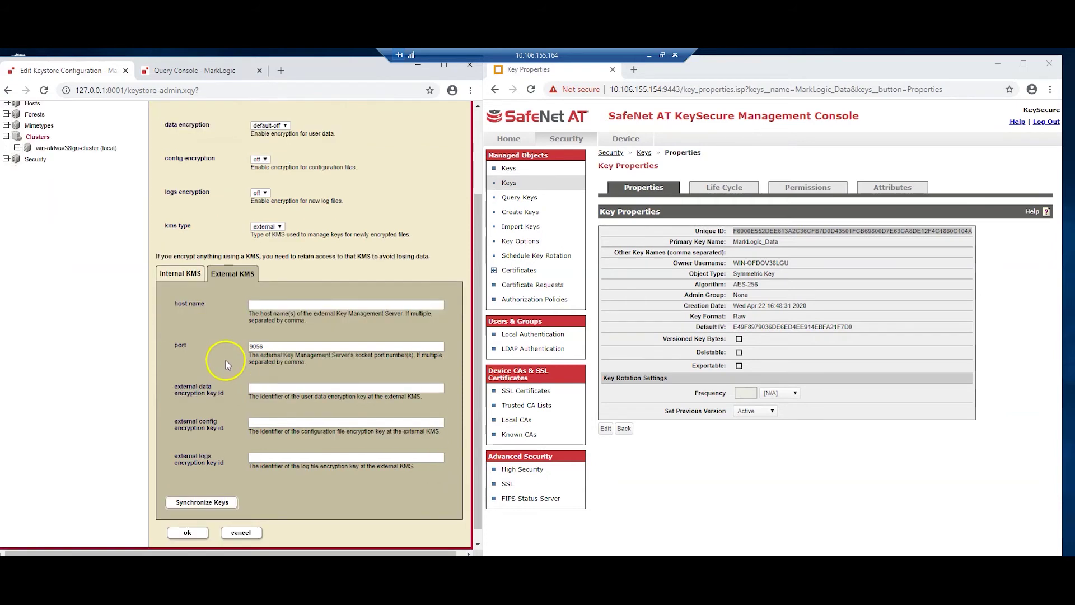
left_click(282, 304)
key("ctrl+v")
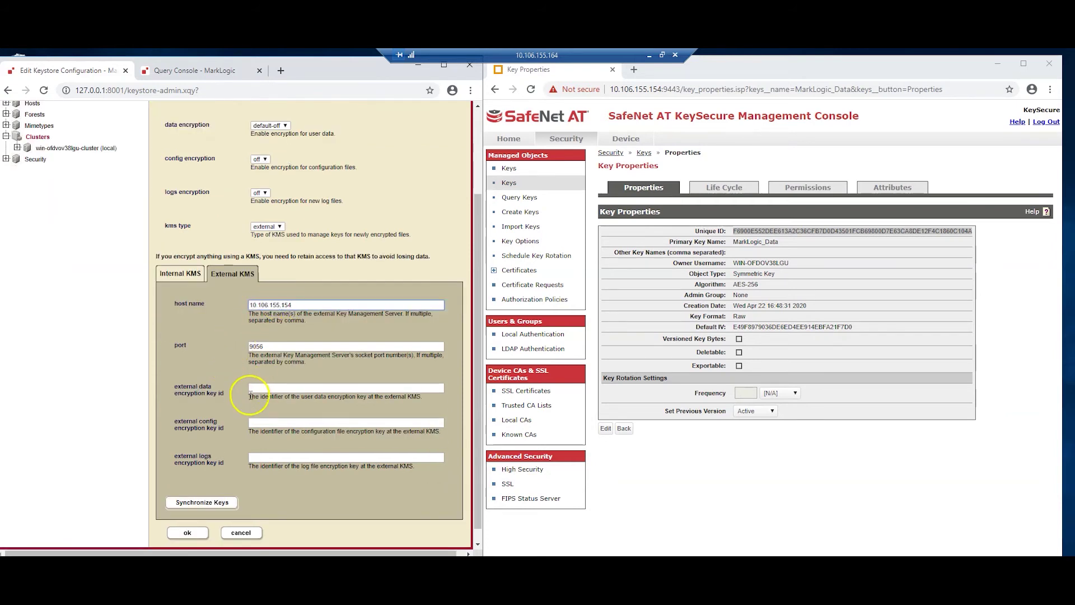
left_click(270, 346)
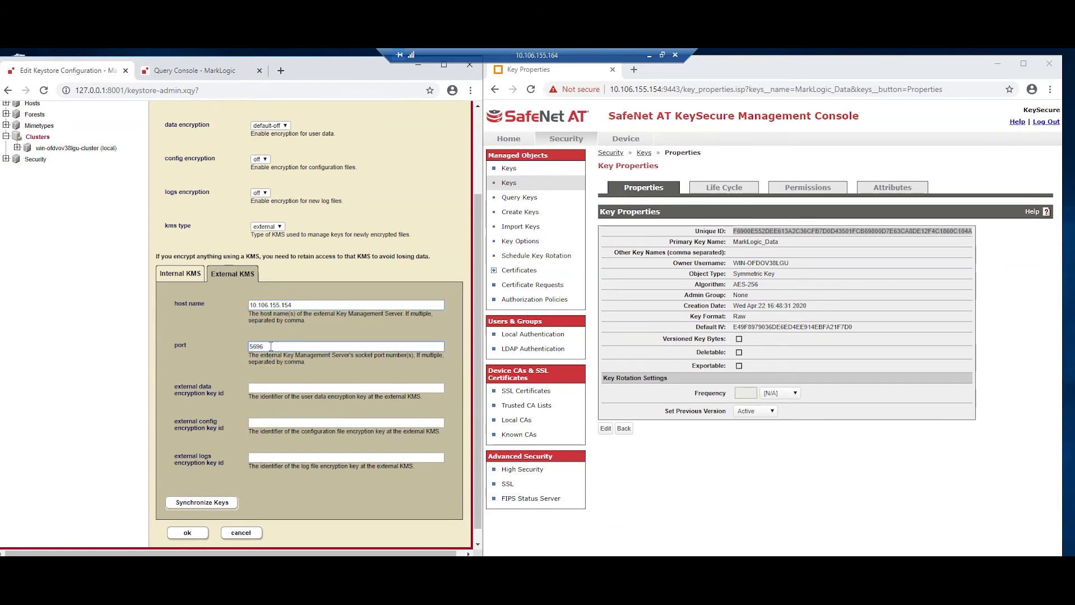
left_click(746, 231)
left_click(285, 388)
right_click(285, 391)
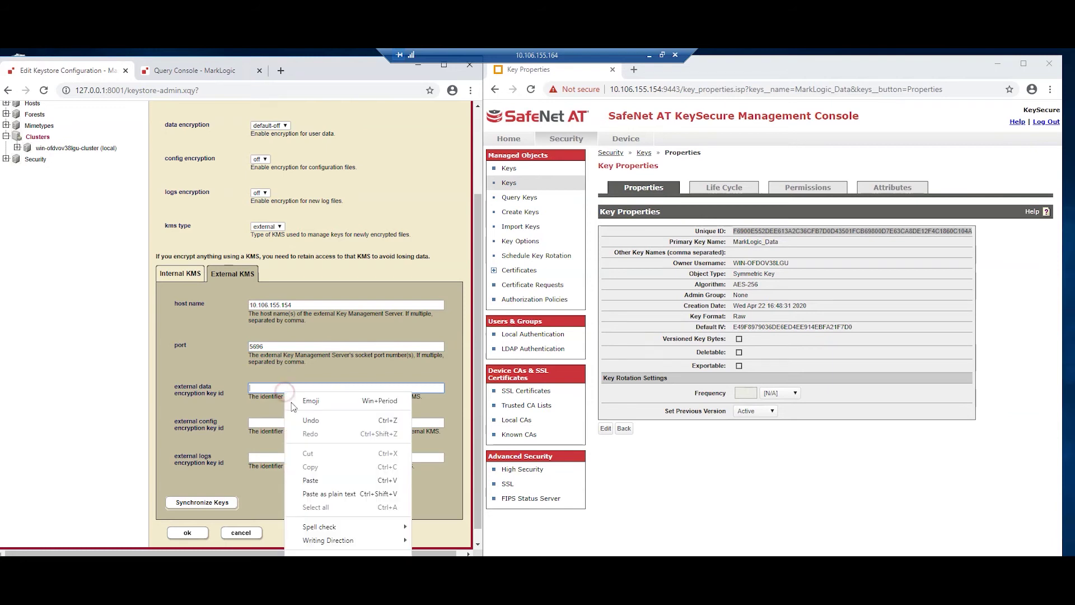
left_click(307, 480)
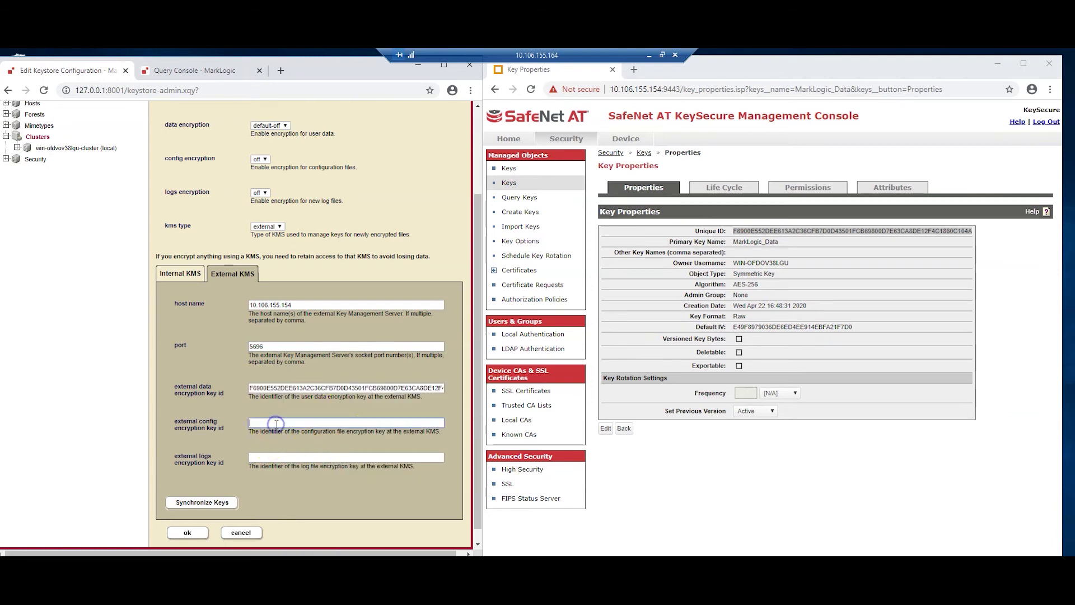
Step: Copy MarkLogic_Config's Unique ID from KeySecure into the external config key id field
left_click(644, 152)
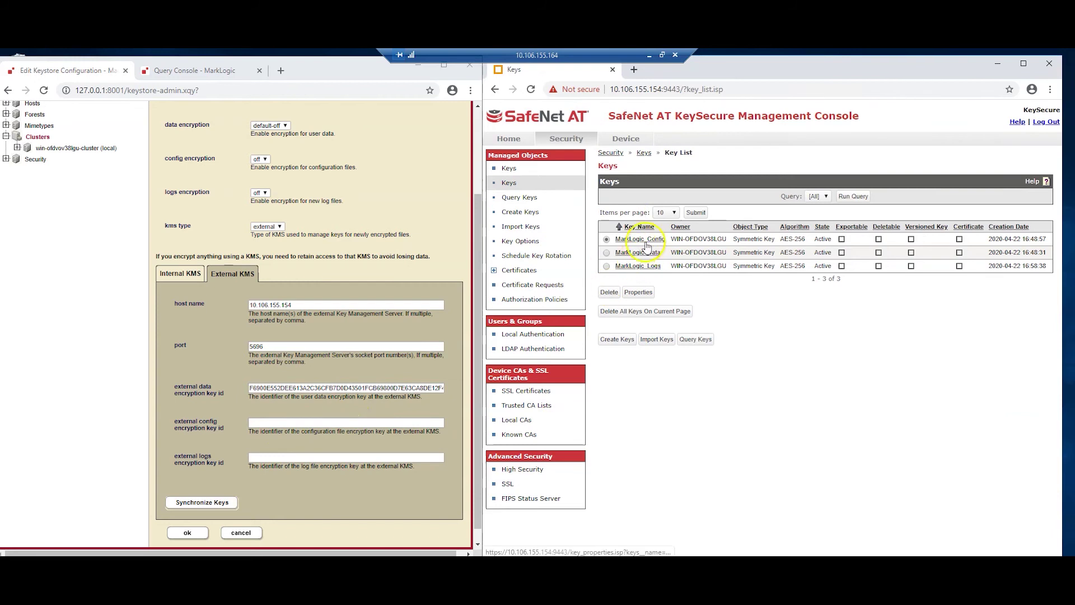
left_click(648, 244)
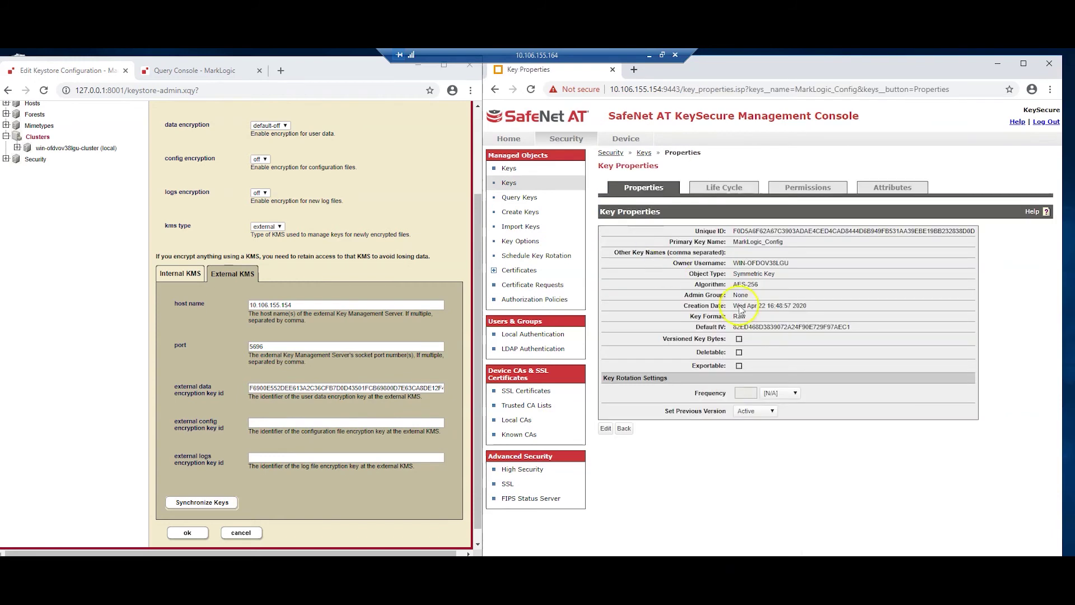
double_click(811, 230)
right_click(812, 231)
left_click(818, 238)
left_click(279, 423)
right_click(279, 422)
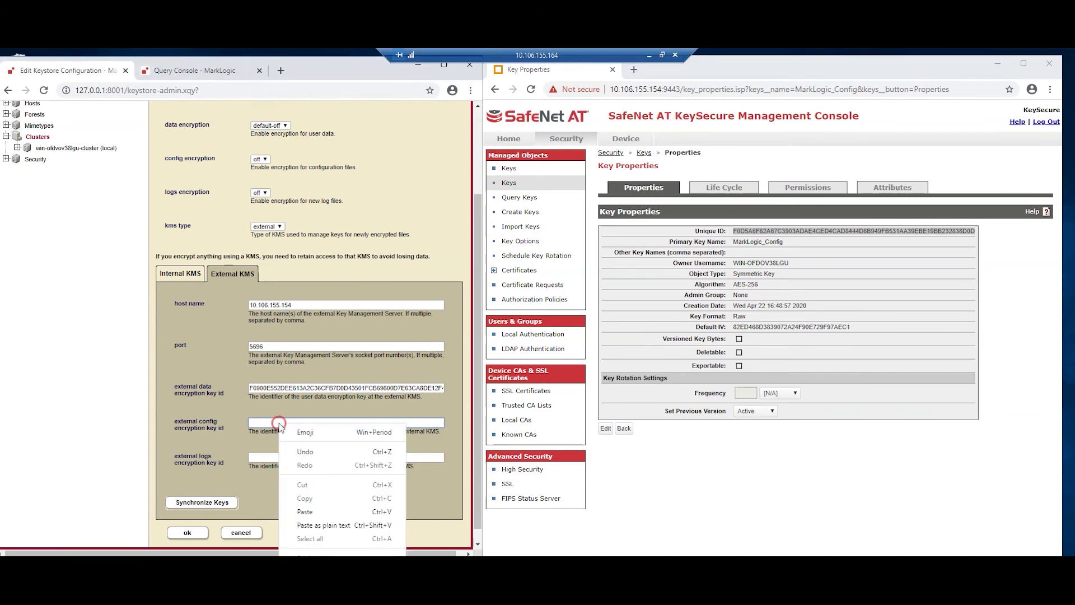
left_click(312, 509)
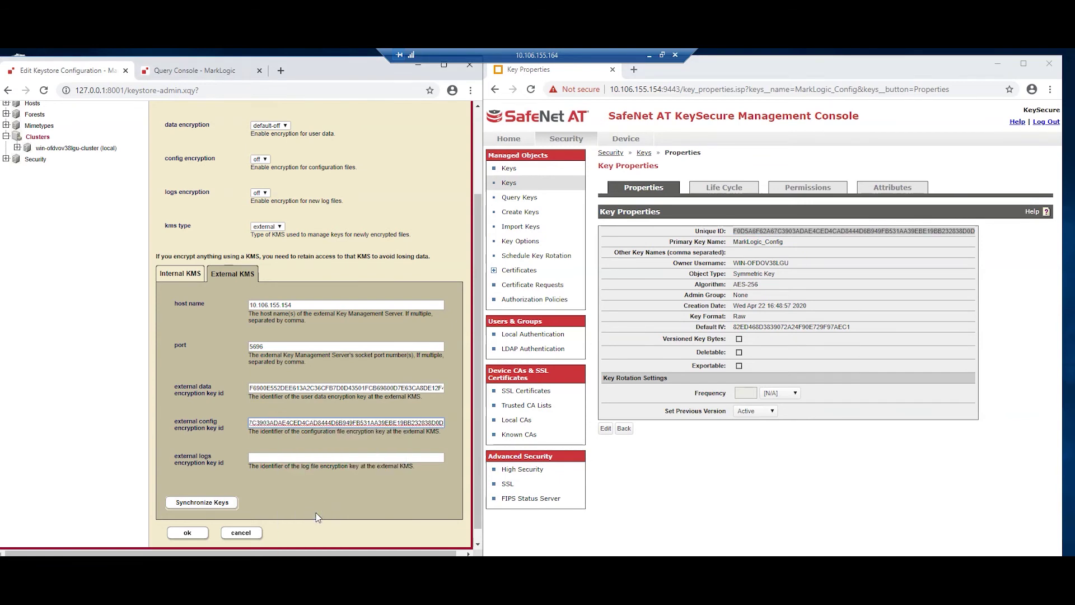
Step: Copy MarkLogic_Logs' Unique ID from KeySecure into the external logs key id field
left_click(644, 153)
left_click(639, 266)
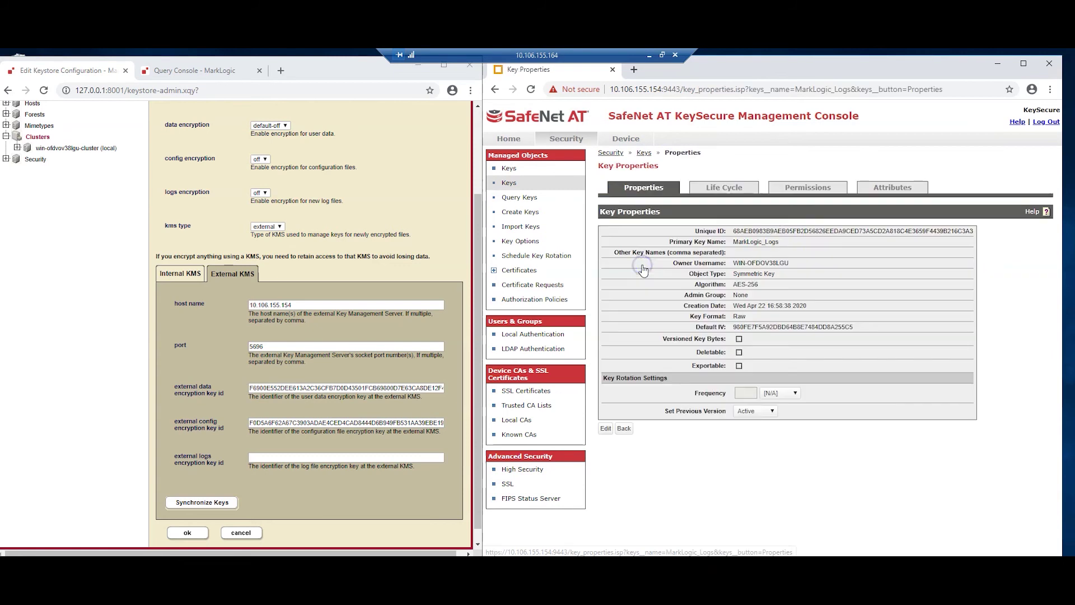
double_click(811, 231)
right_click(812, 231)
left_click(826, 246)
right_click(262, 457)
left_click(285, 377)
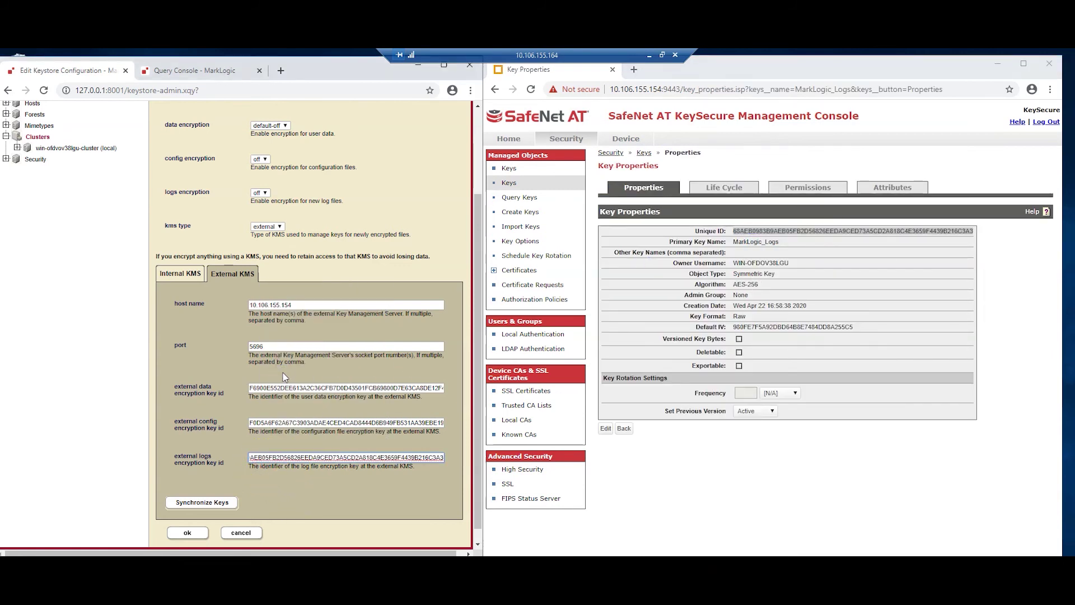
Step: Save the external KMS keystore settings, then view KeySecure's Log Viewer activity entries
left_click(187, 533)
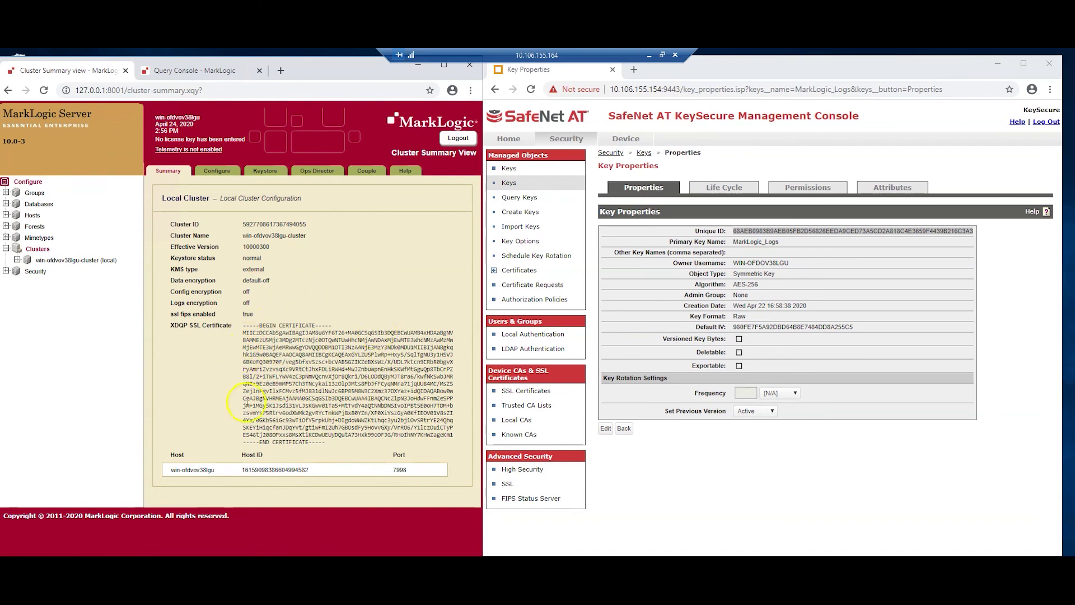
left_click(626, 139)
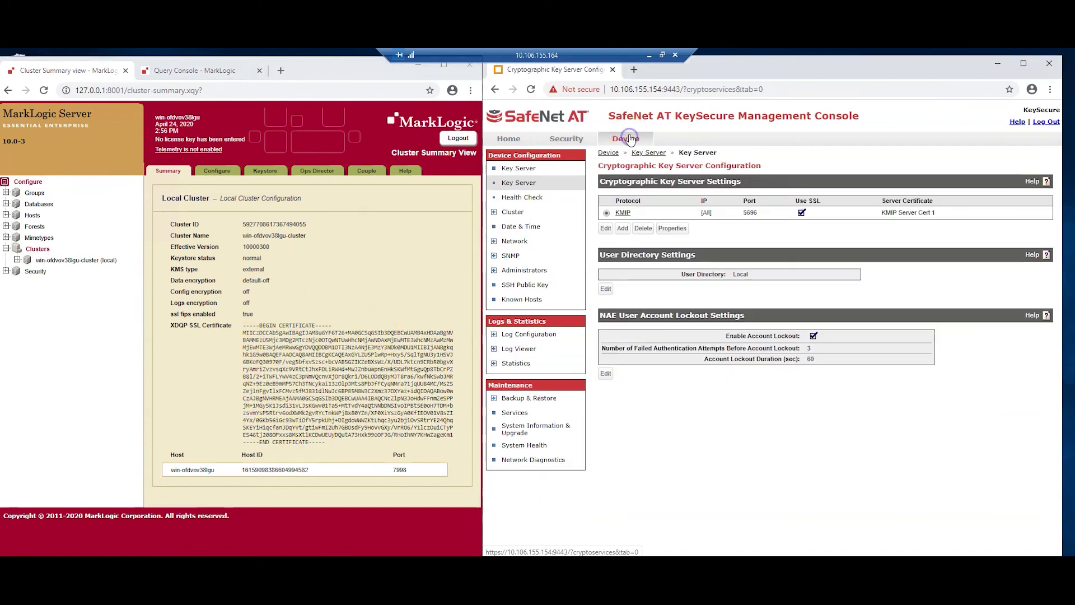
left_click(512, 350)
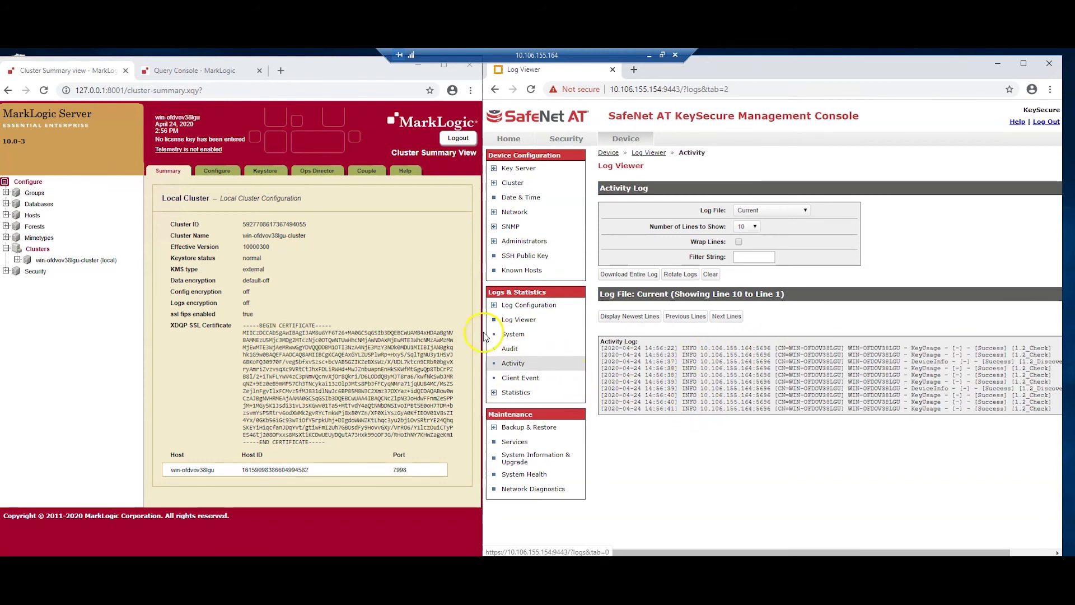
left_click_drag(482, 332, 416, 334)
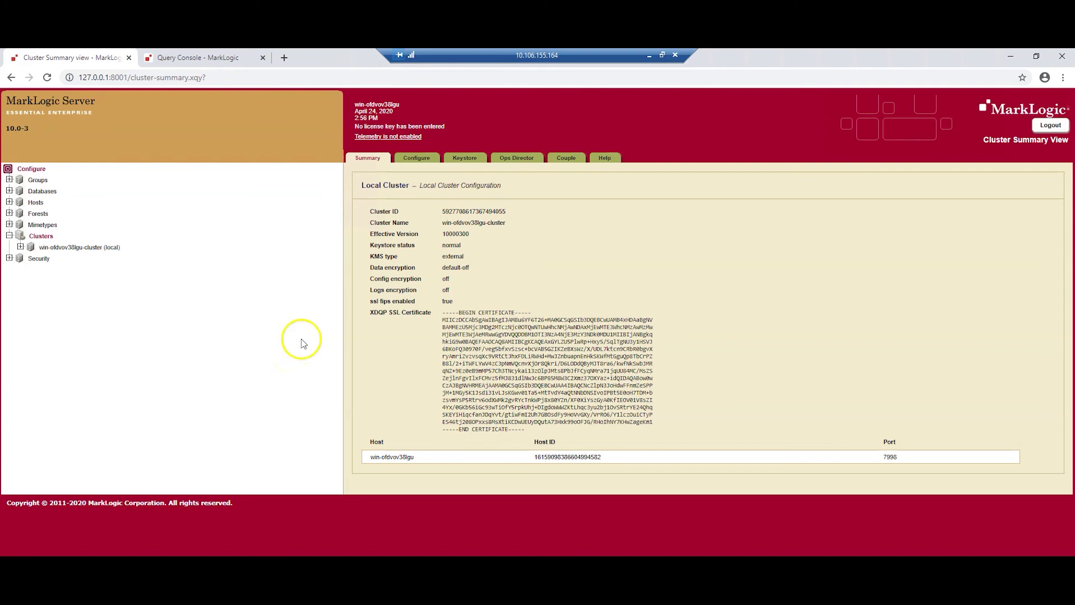
Step: In the Keystore settings, set data encryption to default-on and config encryption to on, leaving logs off, and save
left_click(464, 160)
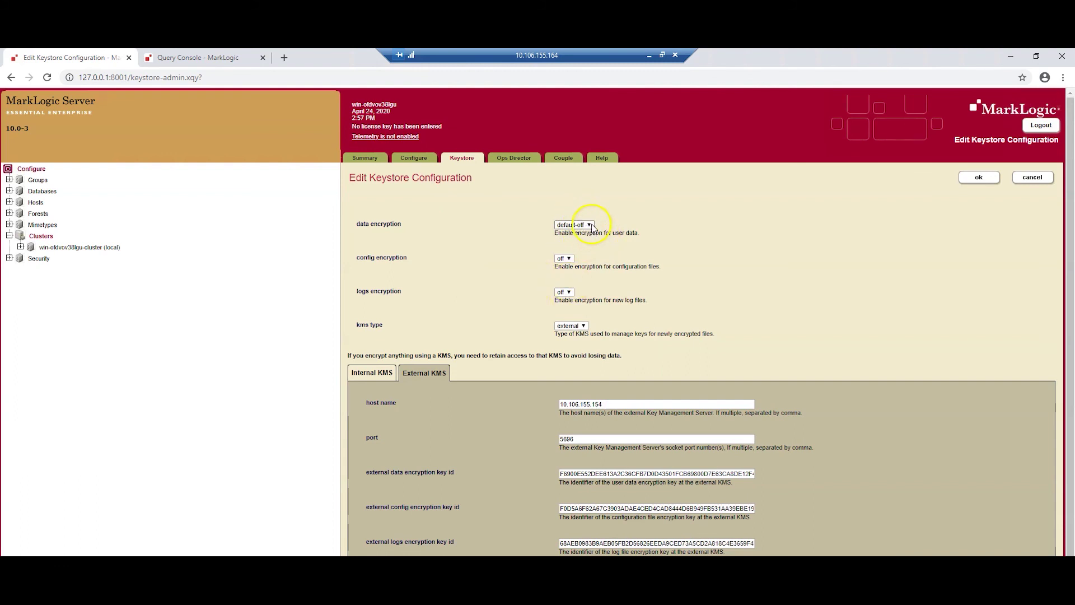
left_click(592, 226)
left_click(579, 242)
left_click(565, 259)
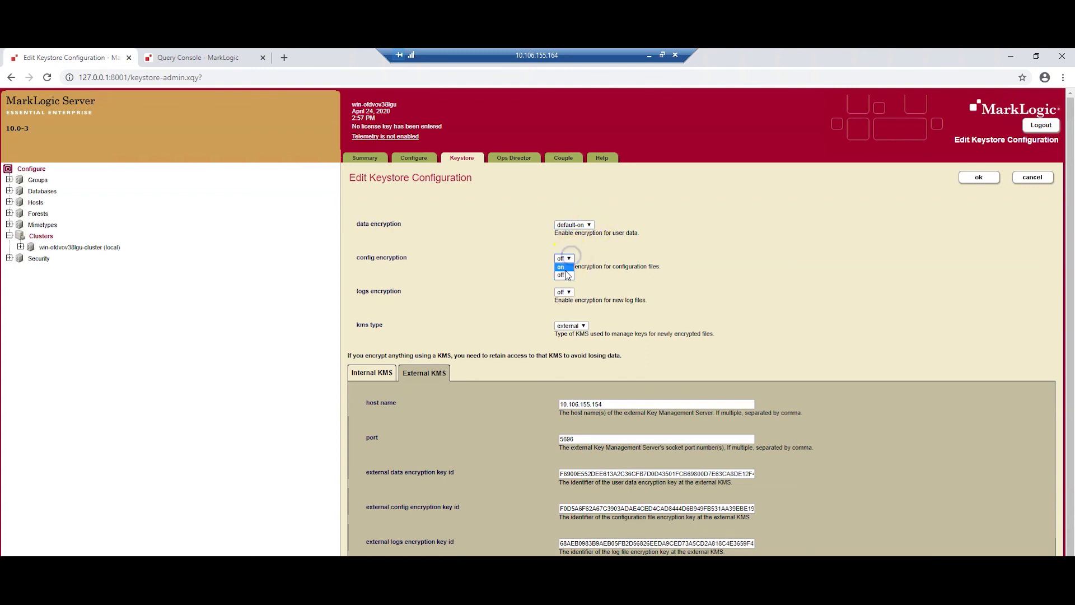
left_click(562, 267)
left_click(979, 178)
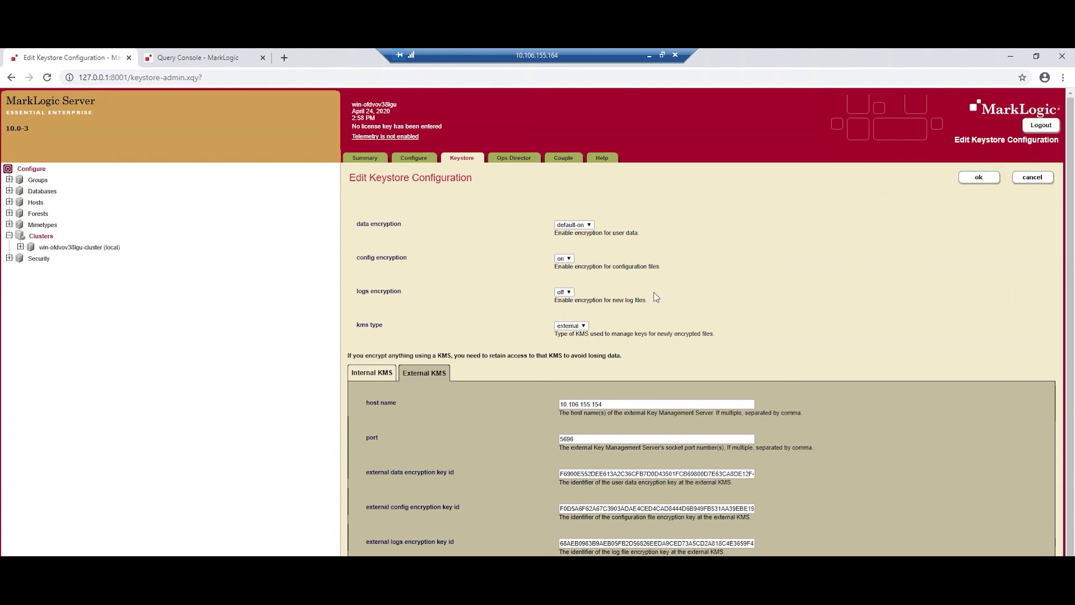